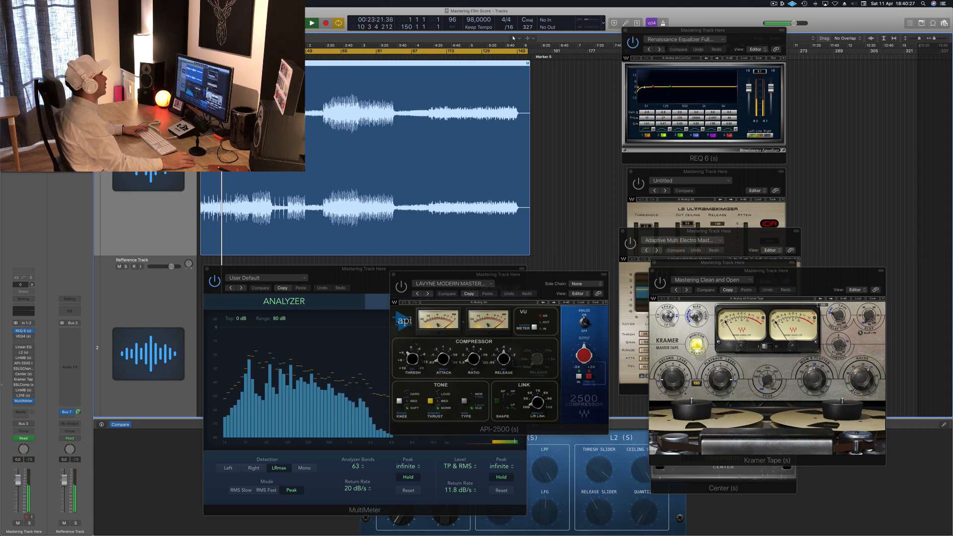
Play the mastering track from several points through about 2:26 and move the API-2500 compressor window clear of the MultiMeter
key(alt+period)
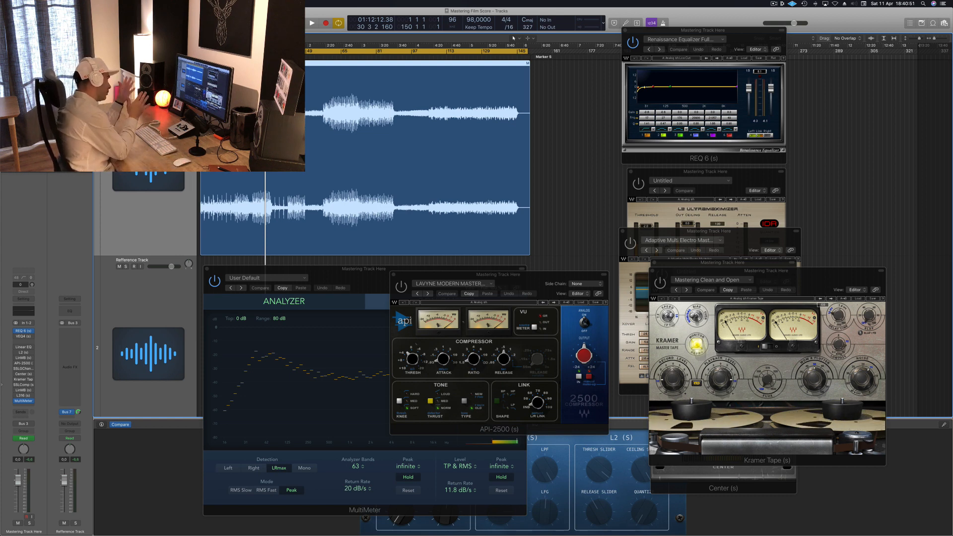
key(space)
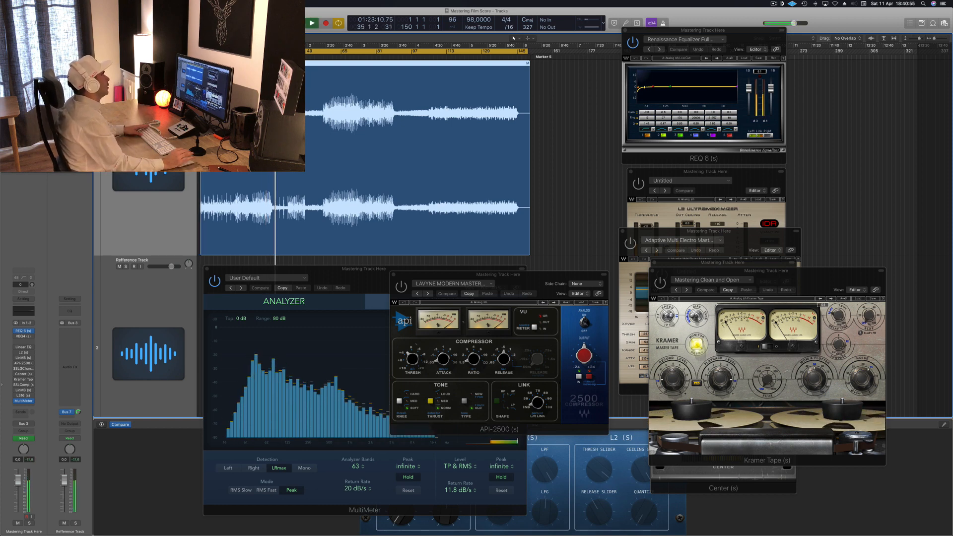
click(288, 55)
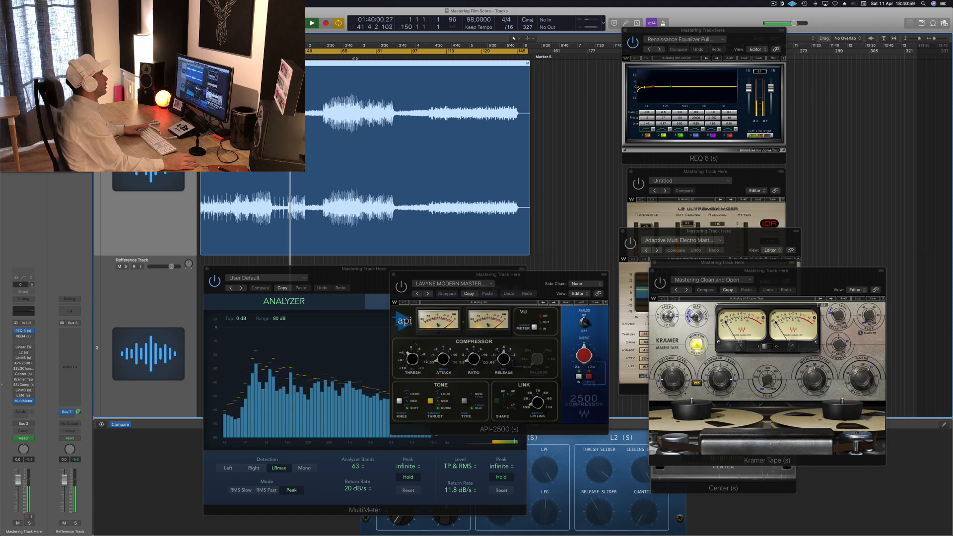
click(328, 55)
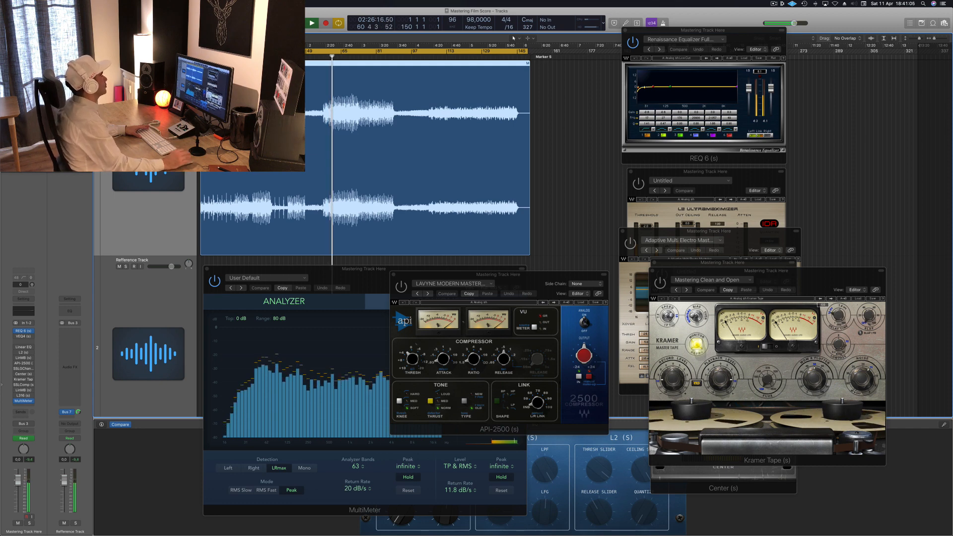
drag(548, 276, 699, 272)
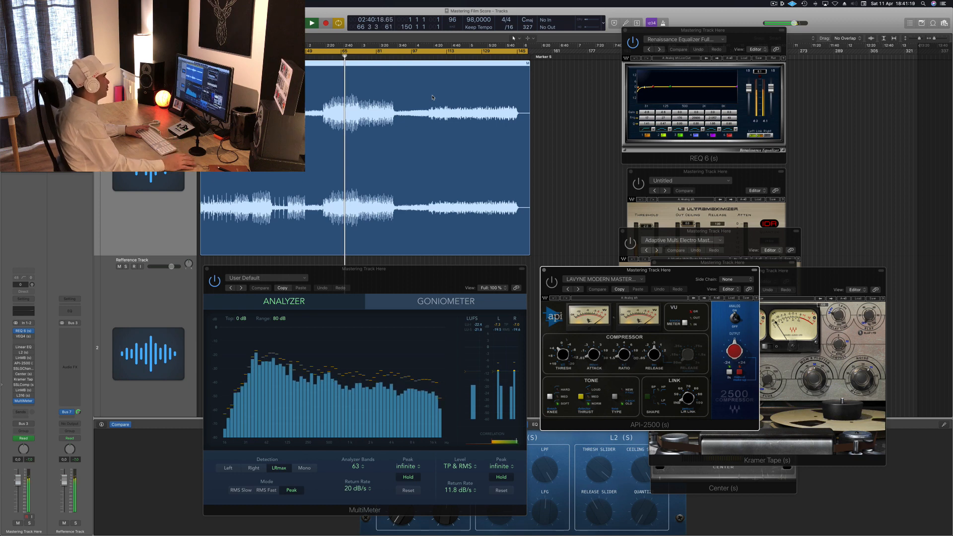
Audition the track from about 3:16, 4:18, 5:06 and 5:45 against the MultiMeter, and return playback to the start
click(376, 57)
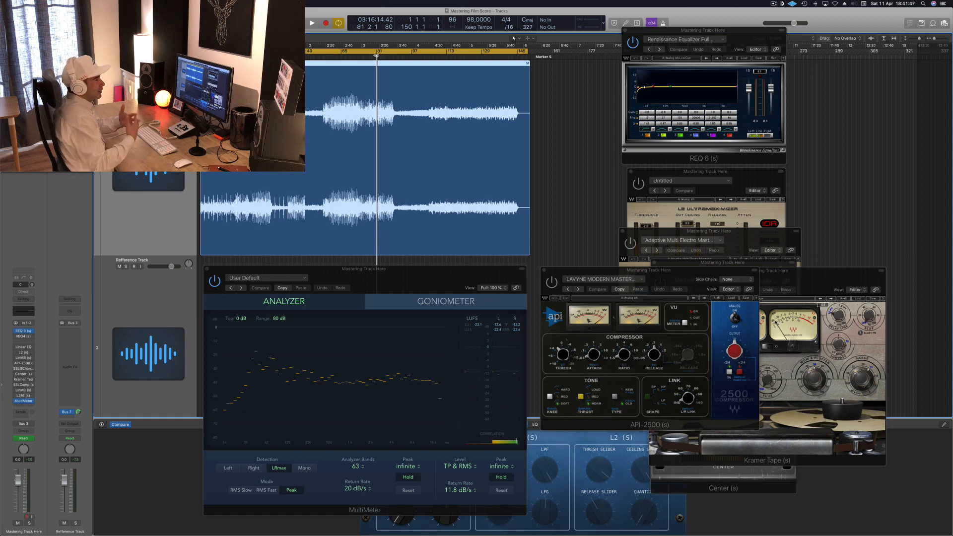
click(432, 50)
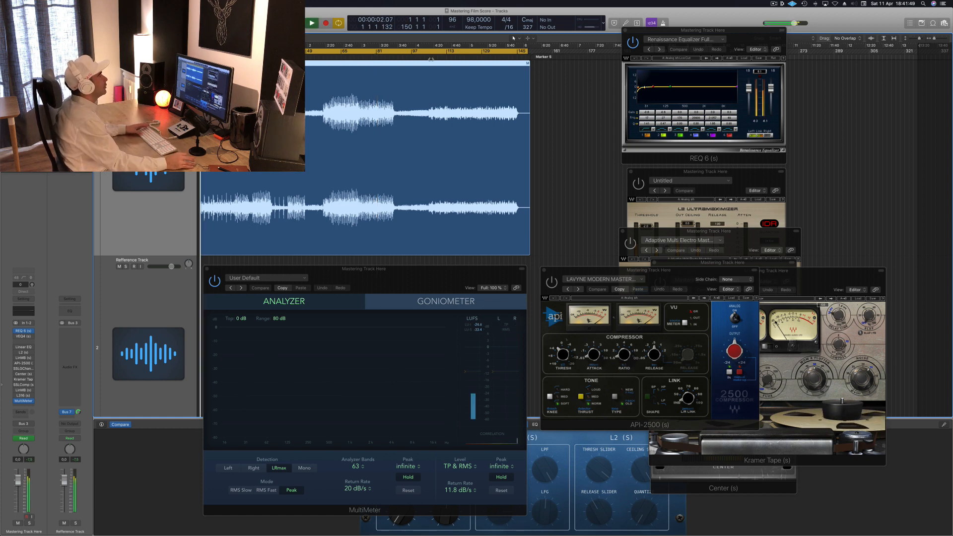
key(space)
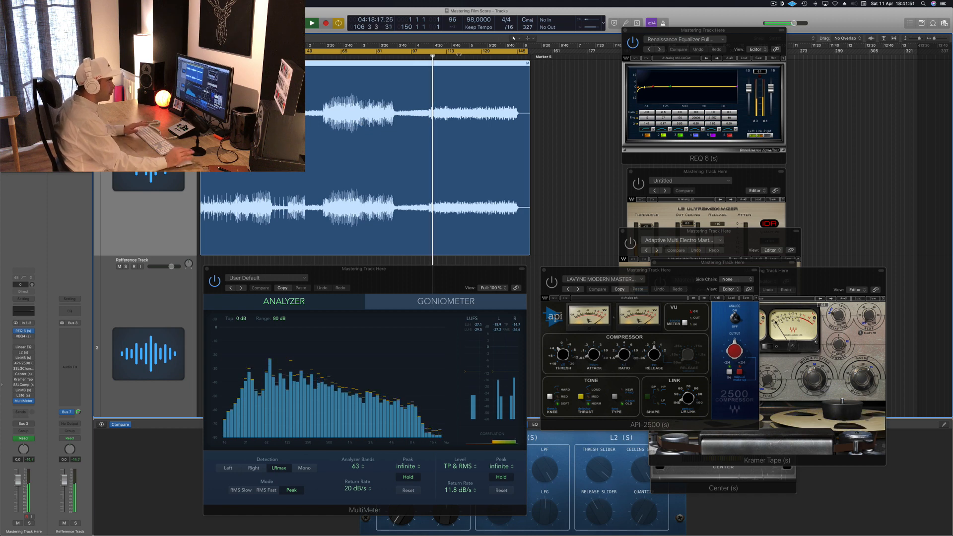
click(475, 59)
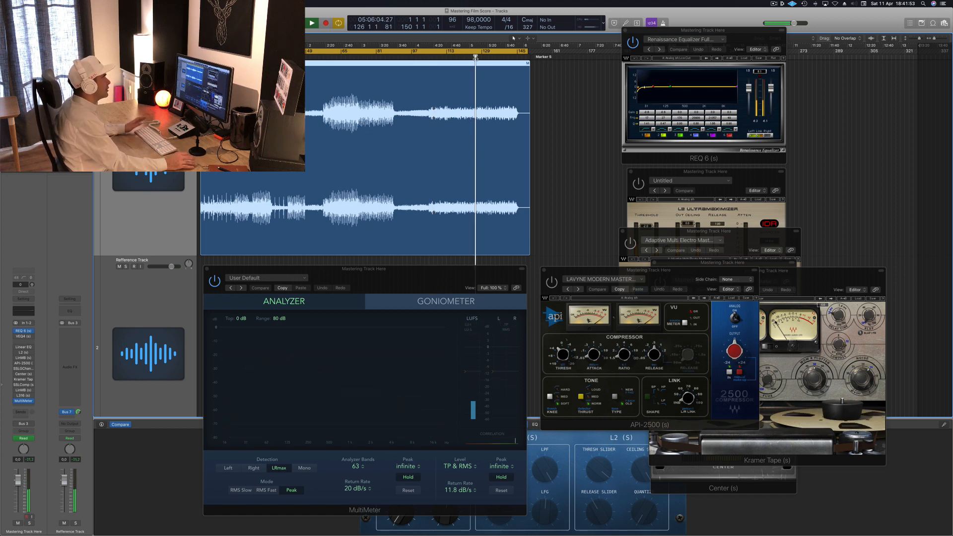
click(511, 61)
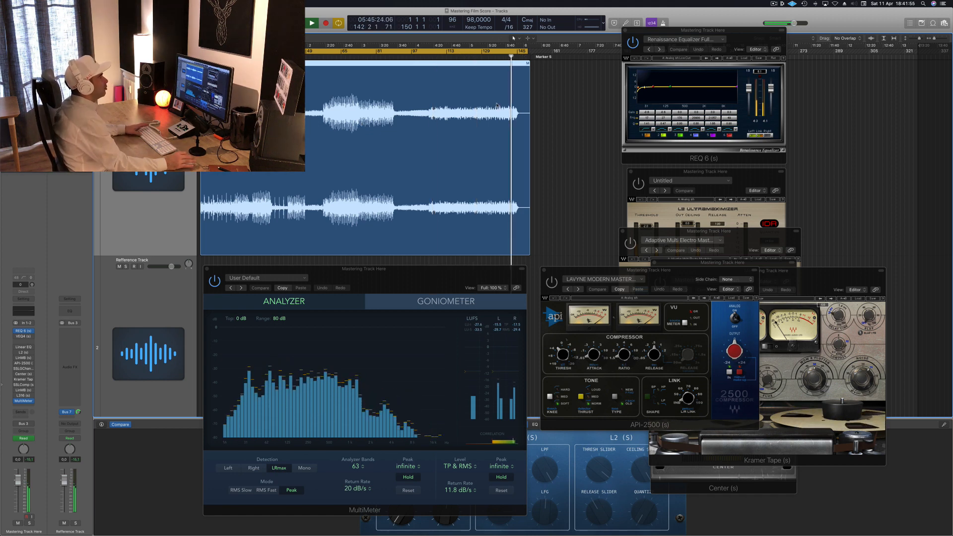
key(Return)
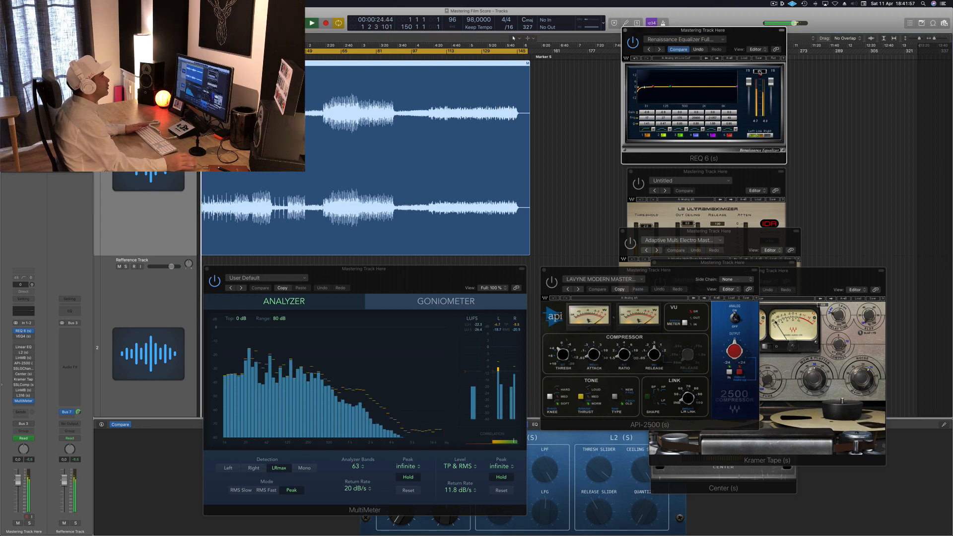
Raise the REQ 6 output gain while replaying the loud section around 2:36, and move its window off the L2 Ultramaximizer's controls
drag(761, 73, 760, 55)
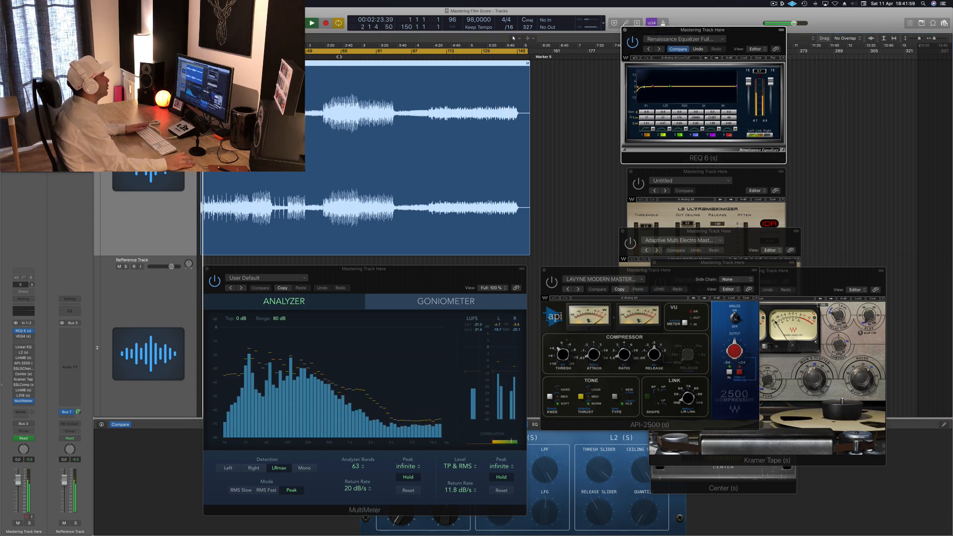
click(339, 73)
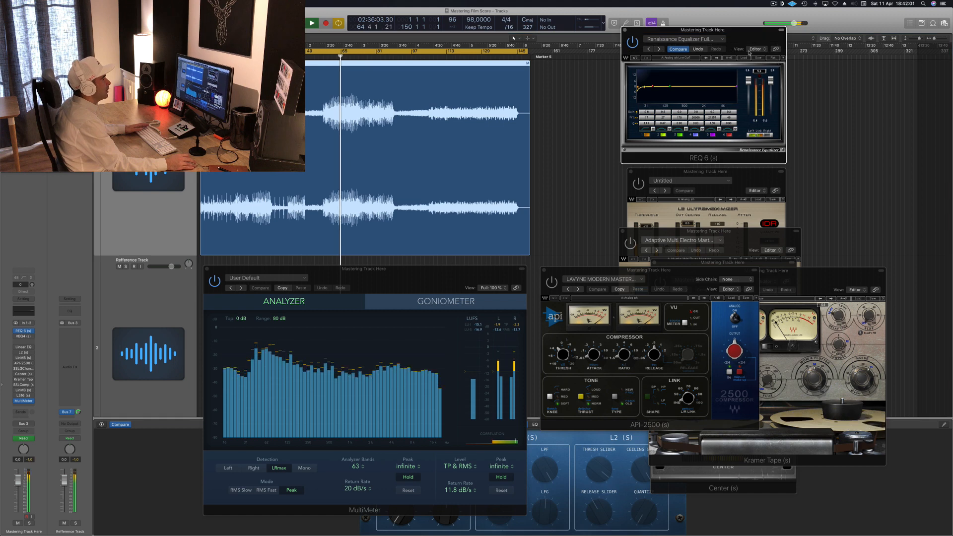
drag(733, 38, 746, 71)
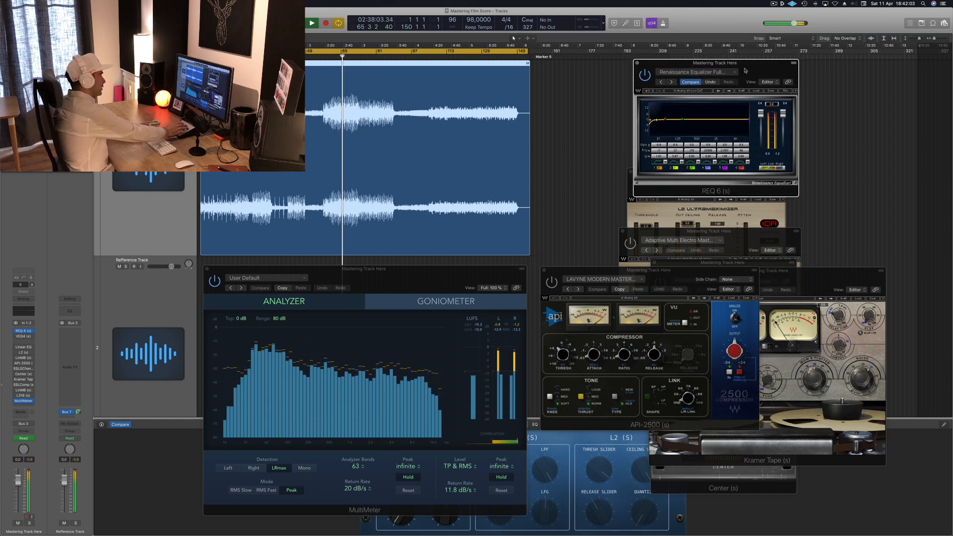
drag(744, 71, 739, 70)
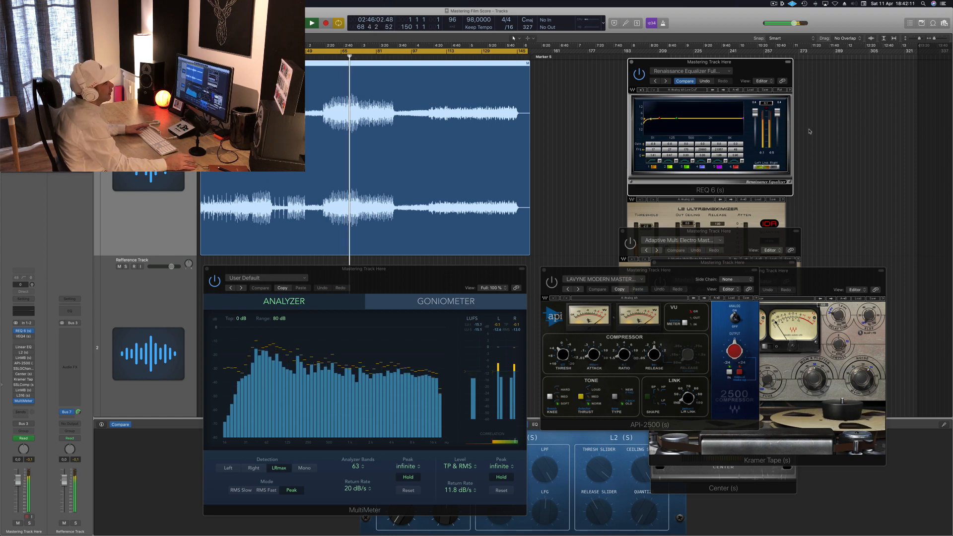
drag(739, 61, 766, 53)
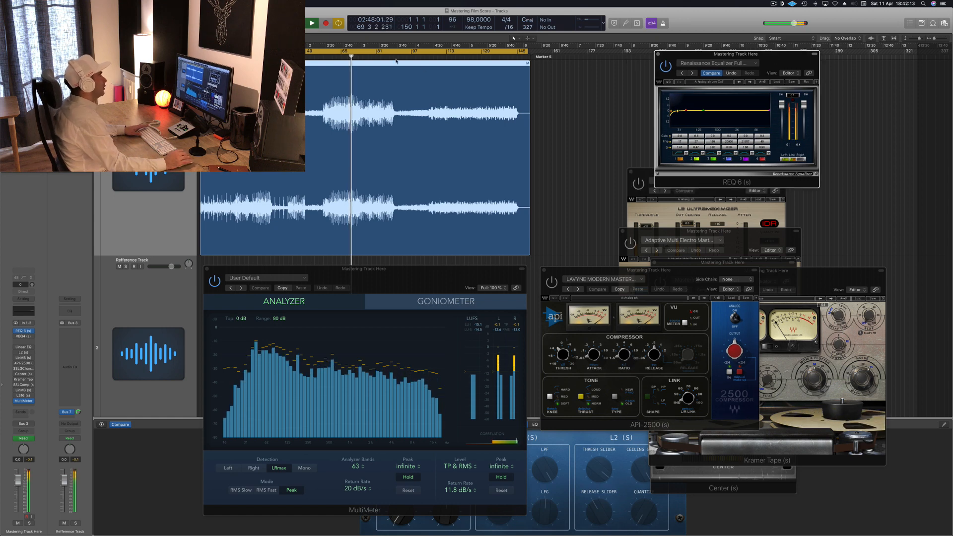
click(330, 57)
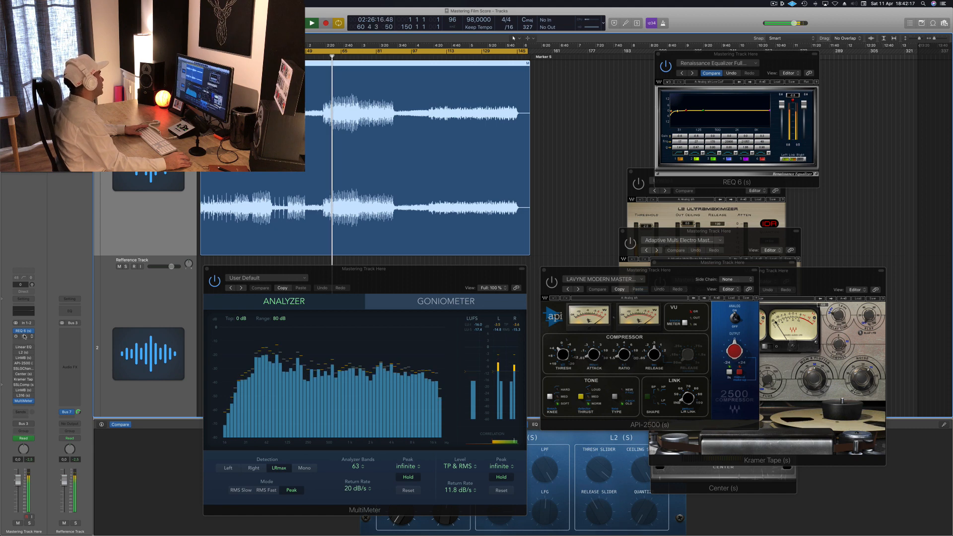
Open the VEQ4 equalizer from the mastering track's inserts, place it below the REQ 6, and reset the REQ 6 clip indicator
click(24, 337)
drag(894, 180, 747, 175)
click(797, 97)
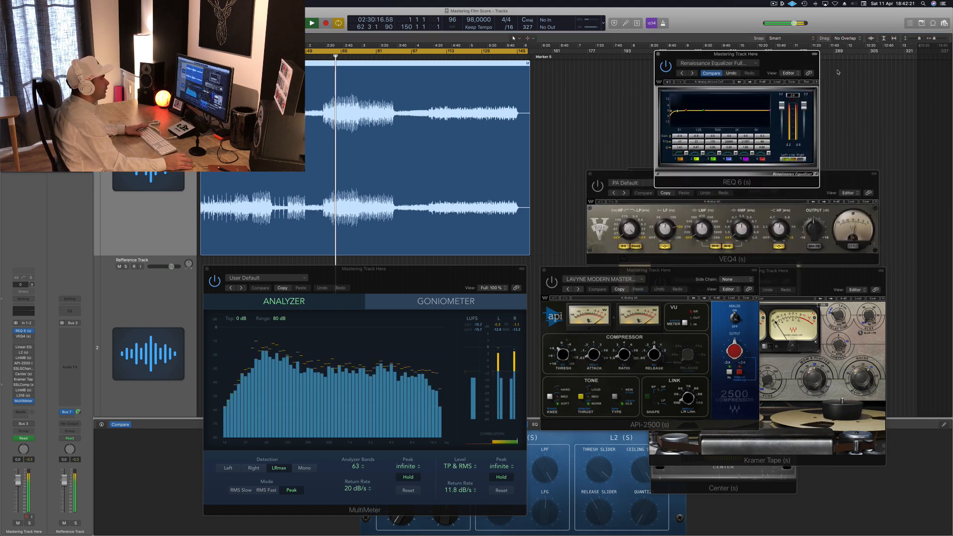
drag(782, 54, 784, 51)
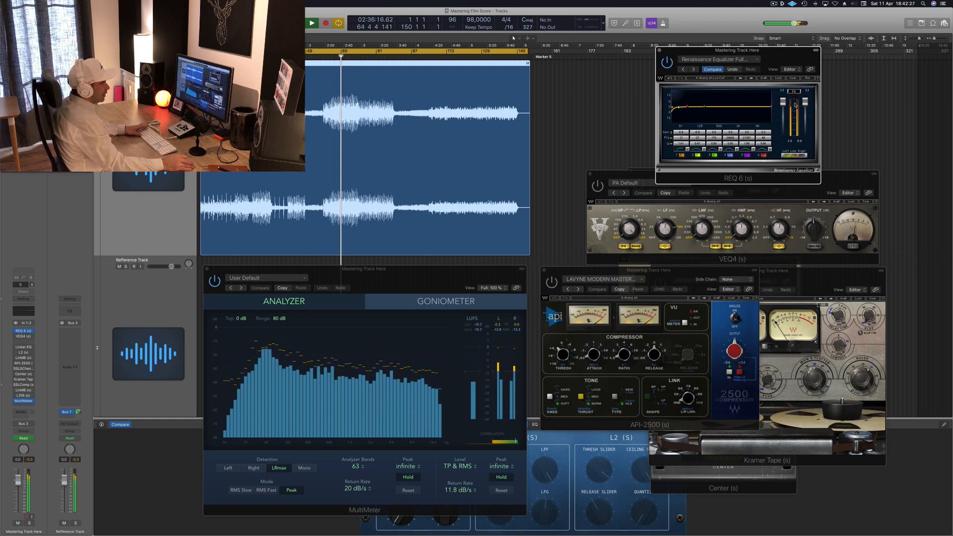
drag(852, 179, 845, 177)
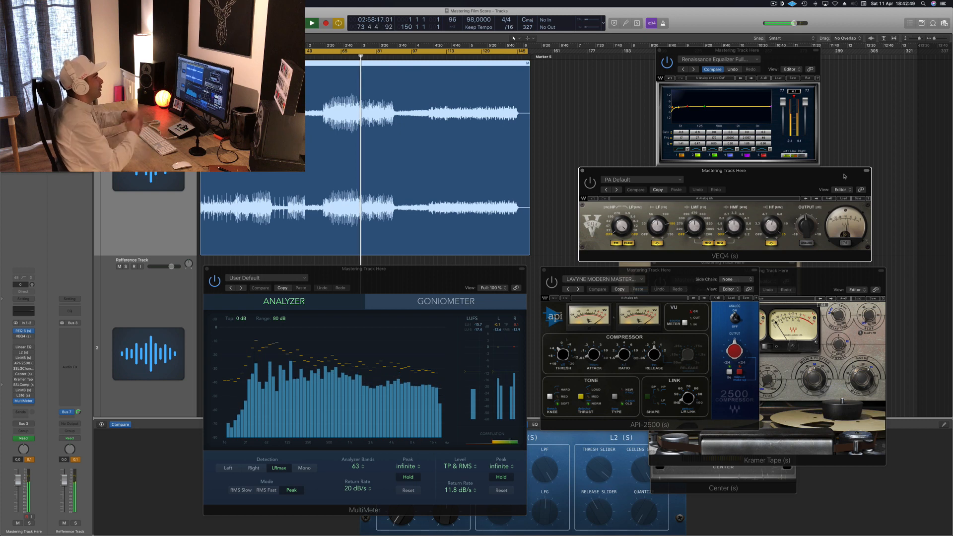
click(795, 91)
Switch on the VEQ4 and rearrange the VEQ4 and REQ 6 windows so both are fully visible
click(590, 183)
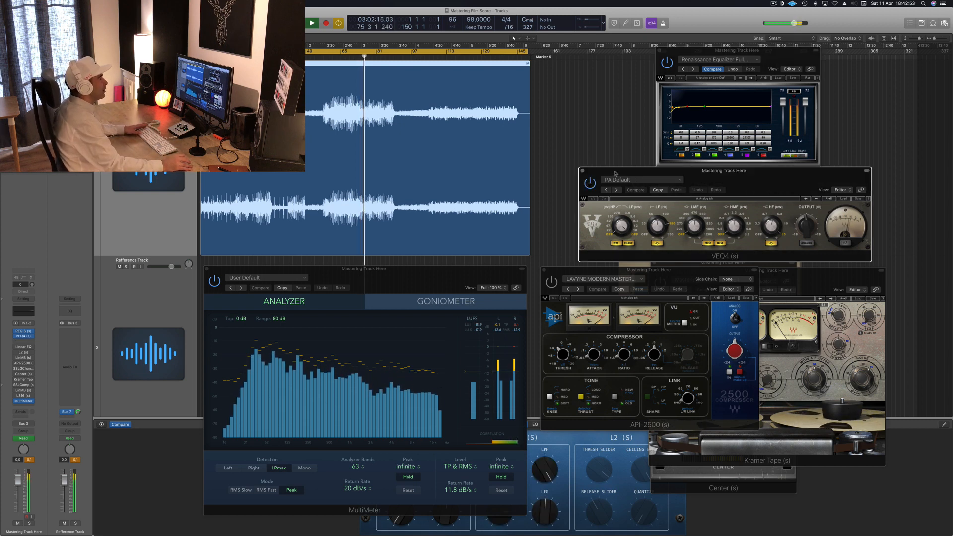
drag(615, 172, 609, 144)
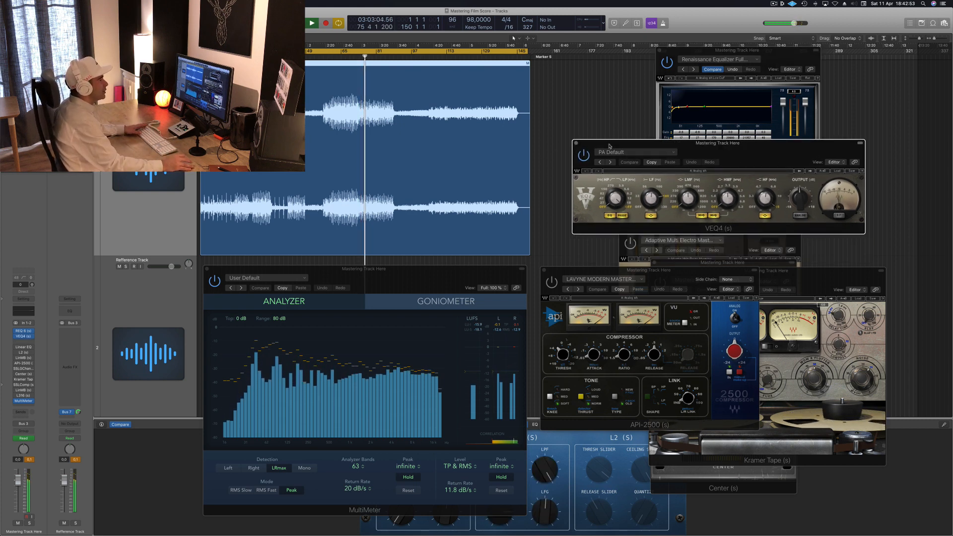
click(839, 217)
drag(810, 153, 831, 185)
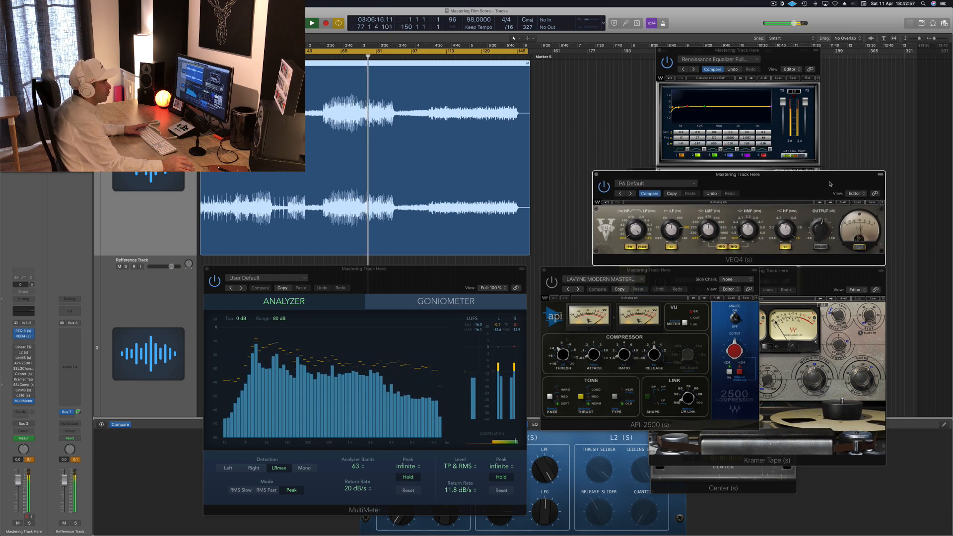
drag(794, 52, 791, 41)
Toggle the VEQ4's filter switch and reposition its window just below the REQ 6
click(673, 215)
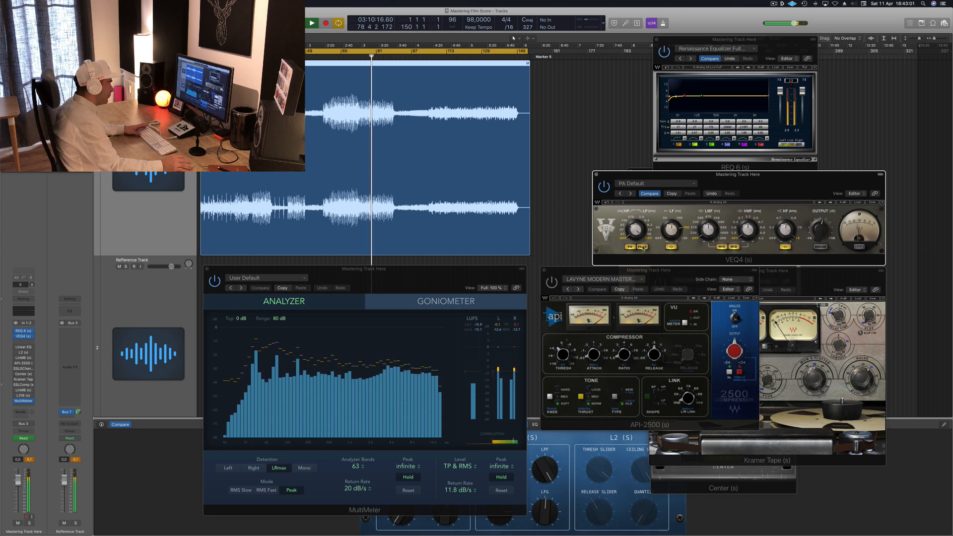
drag(752, 183, 759, 169)
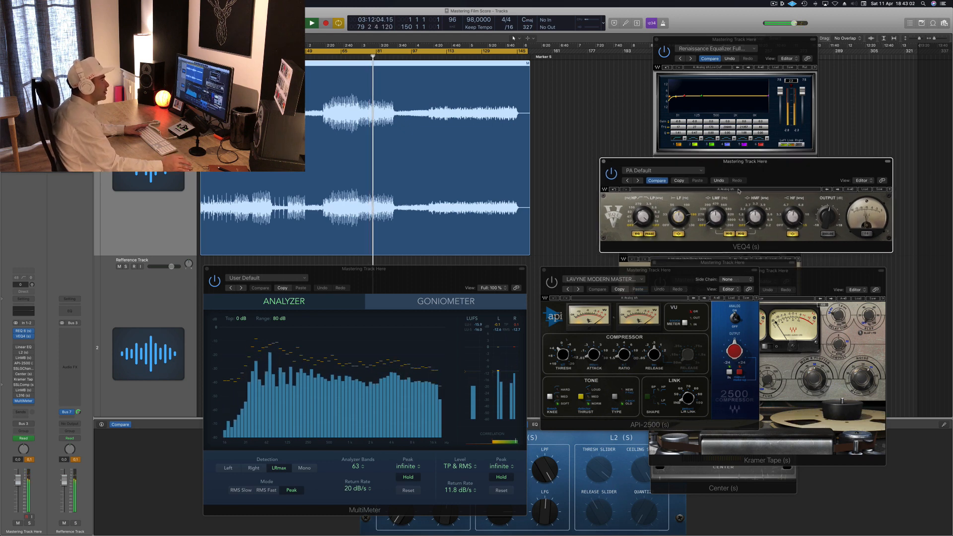
click(650, 234)
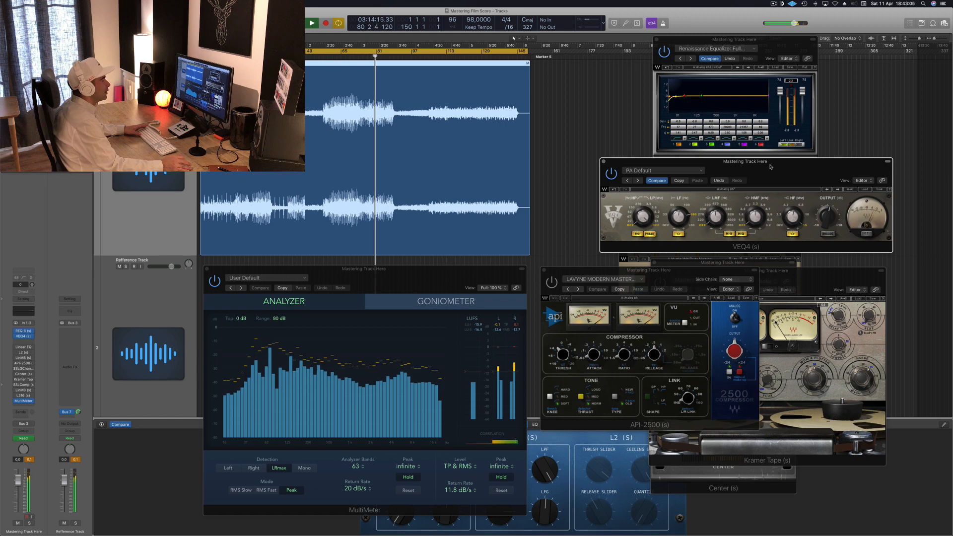
drag(771, 167, 799, 164)
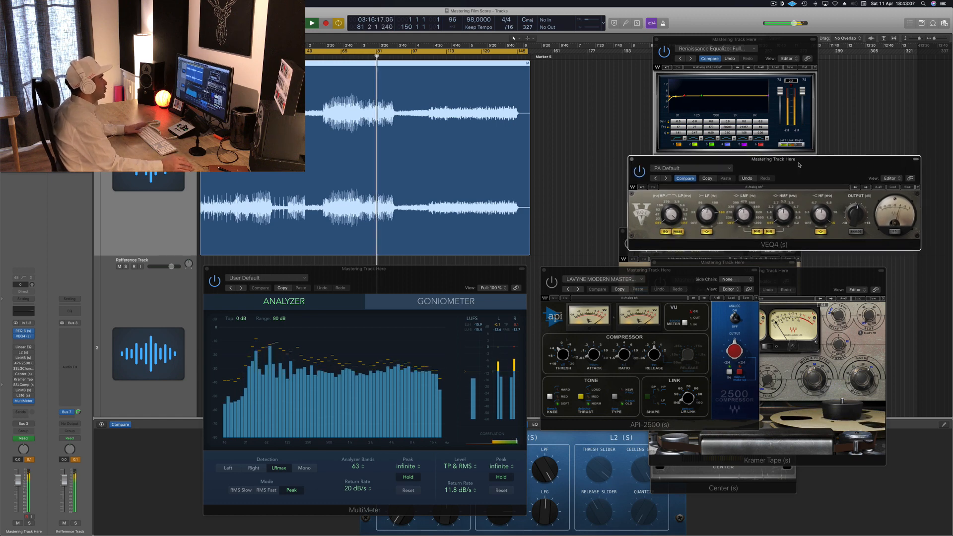
Open and enable the Linear Phase EQ, move it into view, and raise its 80 Hz low shelf to +1.8 dB
mouse_move(24, 349)
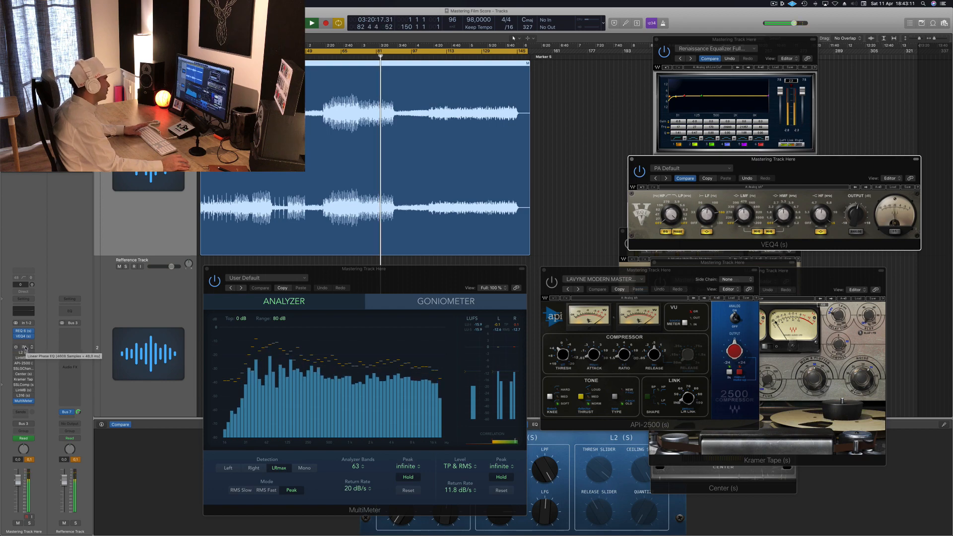
click(24, 349)
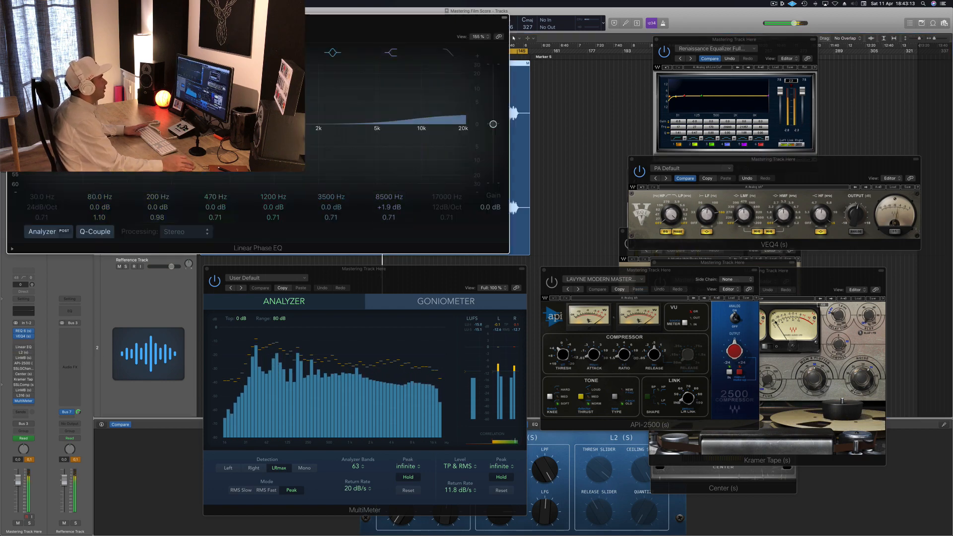
drag(270, 37, 609, 246)
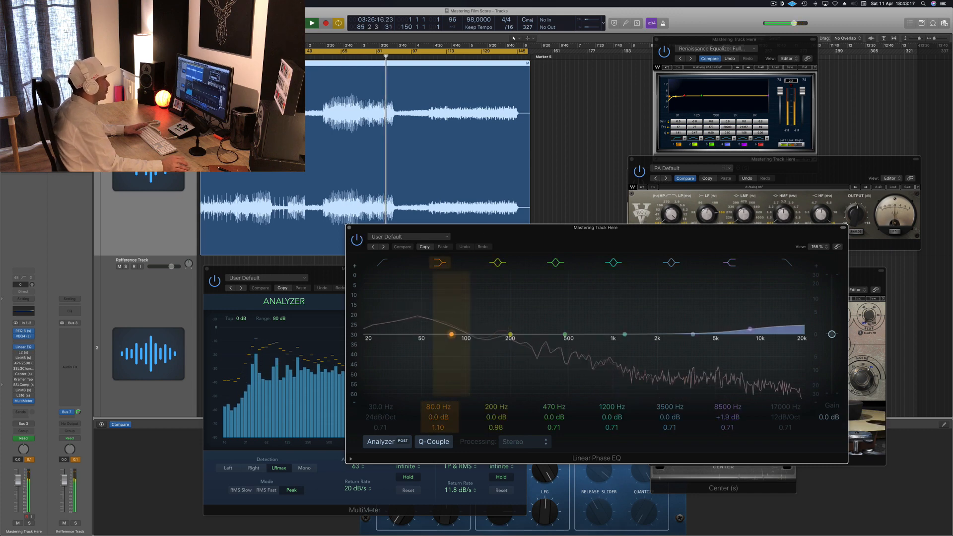
mouse_move(439, 418)
mouse_down()
mouse_move(439, 389)
mouse_move(439, 407)
mouse_up()
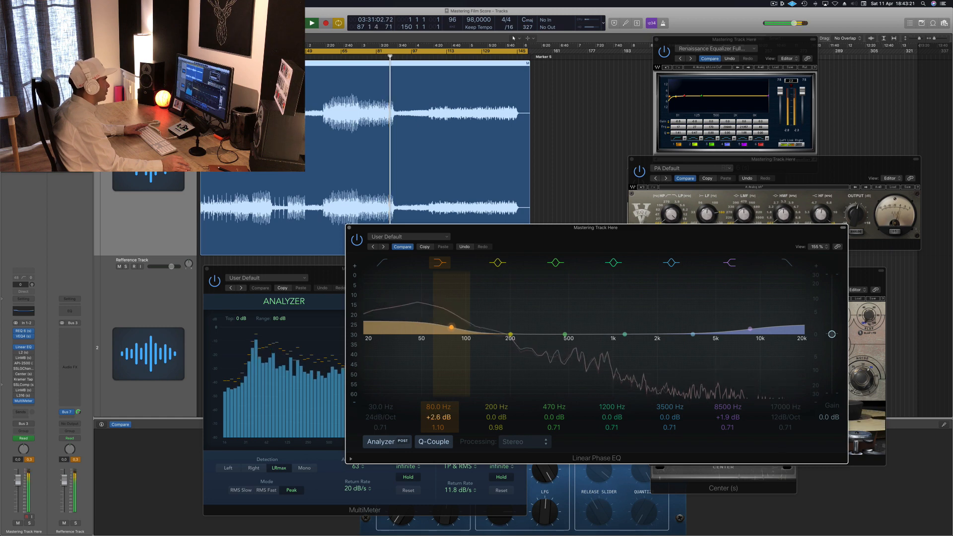
Replay the loud section from about 2:36 and set the Linear Phase EQ's high shelf to +0.2 dB at 8700 Hz
click(341, 53)
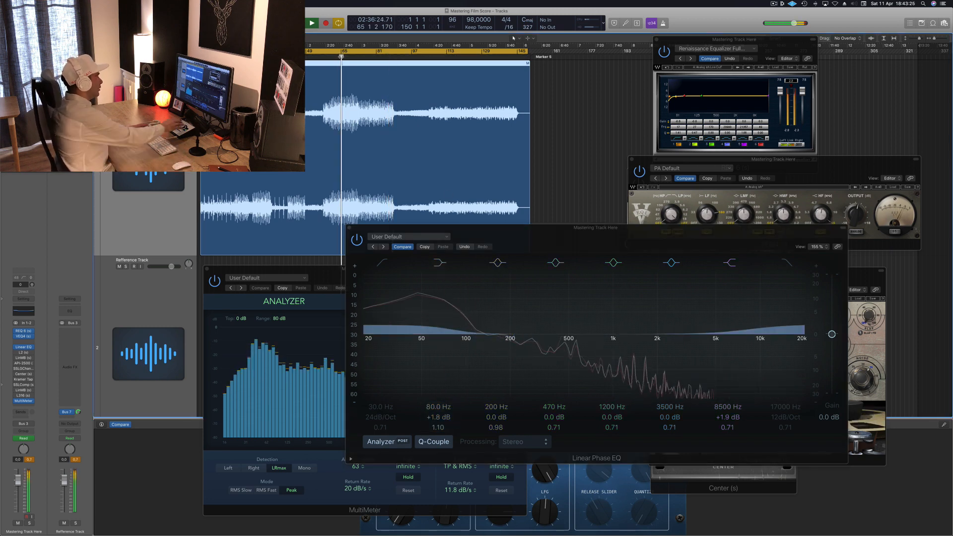
click(341, 55)
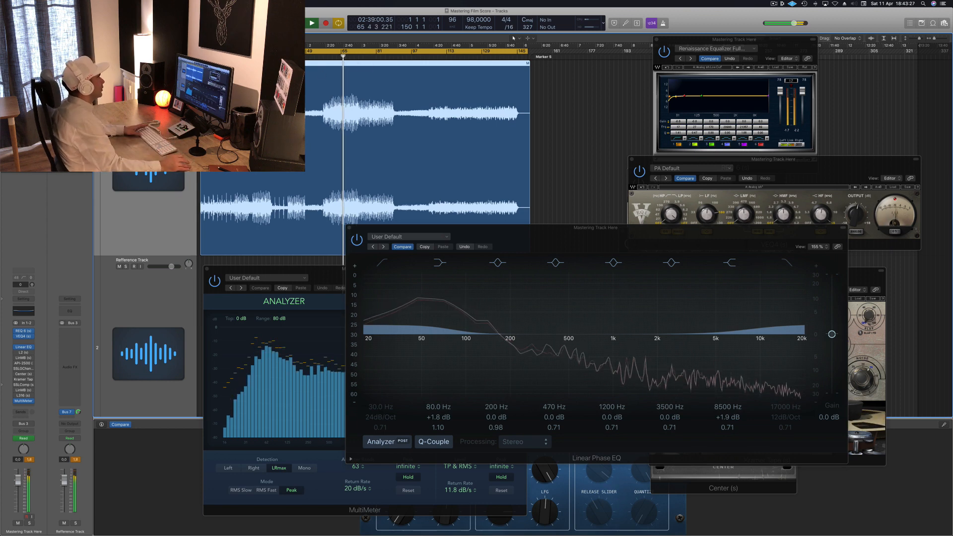
click(766, 328)
drag(750, 329, 751, 335)
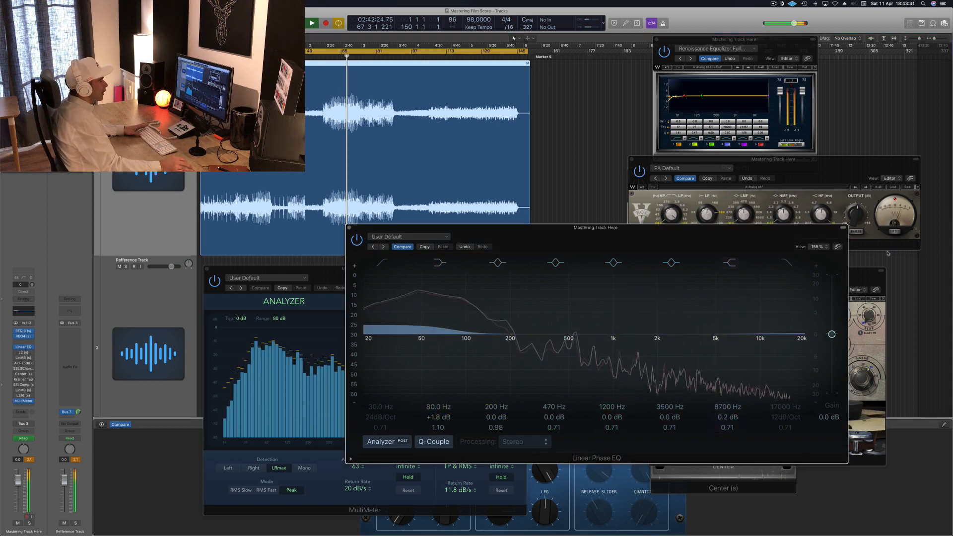
click(896, 234)
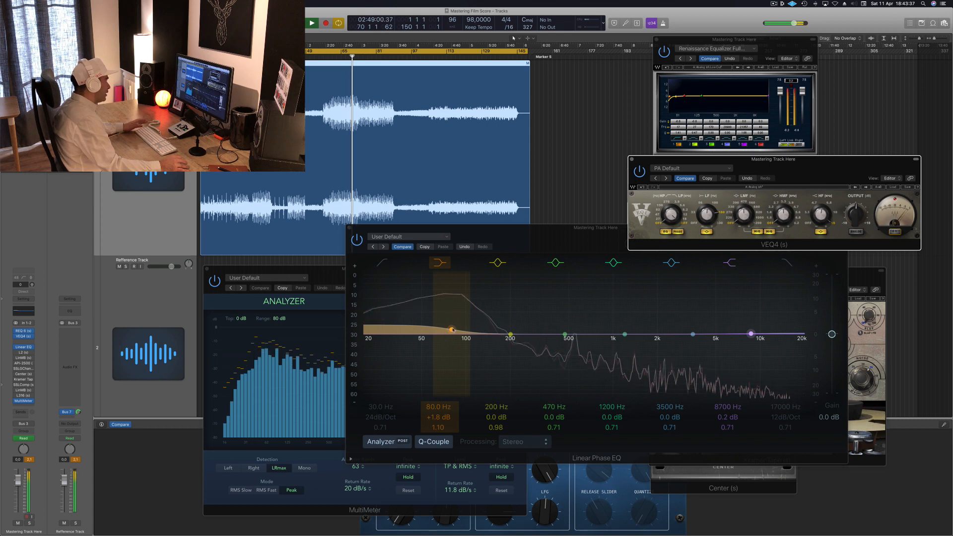
Raise the Linear Phase EQ's 80 Hz low shelf to +2.8 dB and move its window clear of the MultiMeter
drag(452, 329, 453, 329)
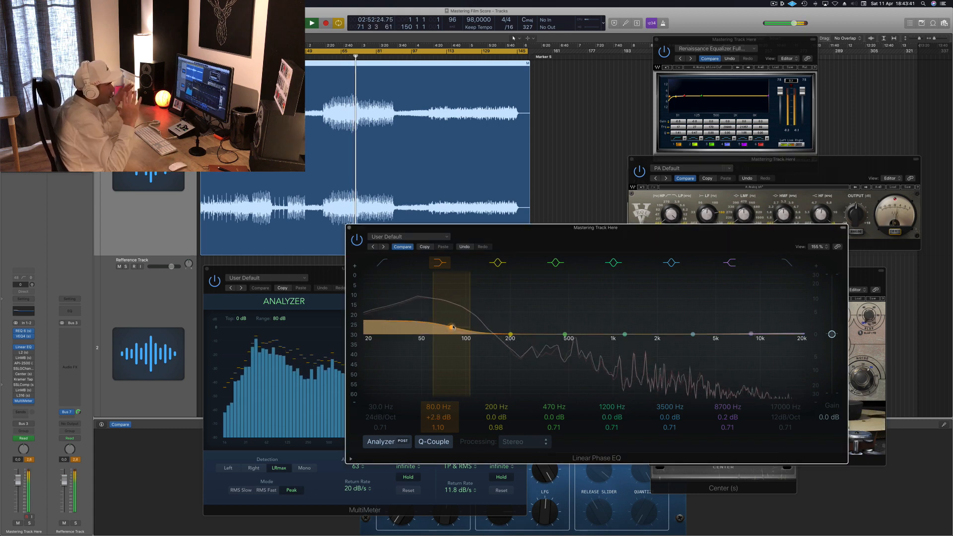
click(890, 229)
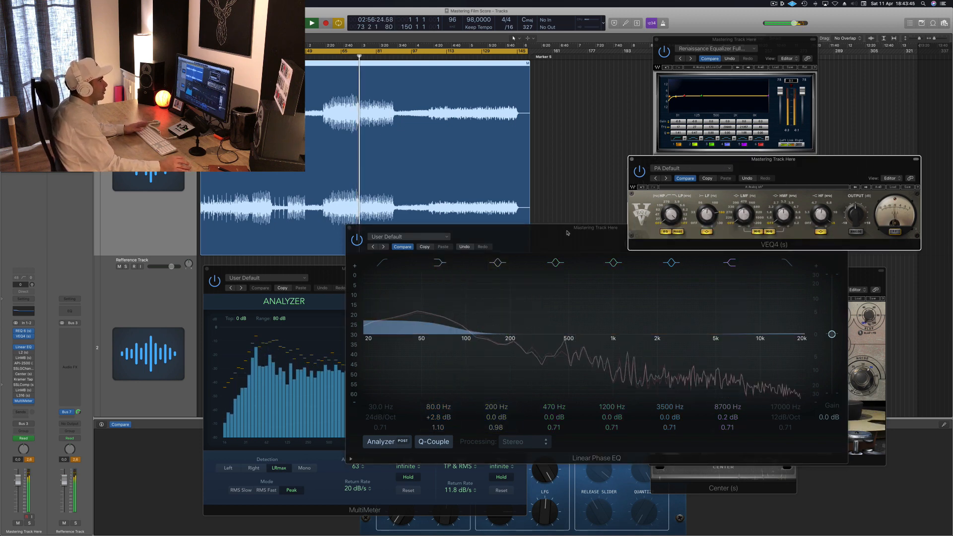
drag(348, 226, 449, 260)
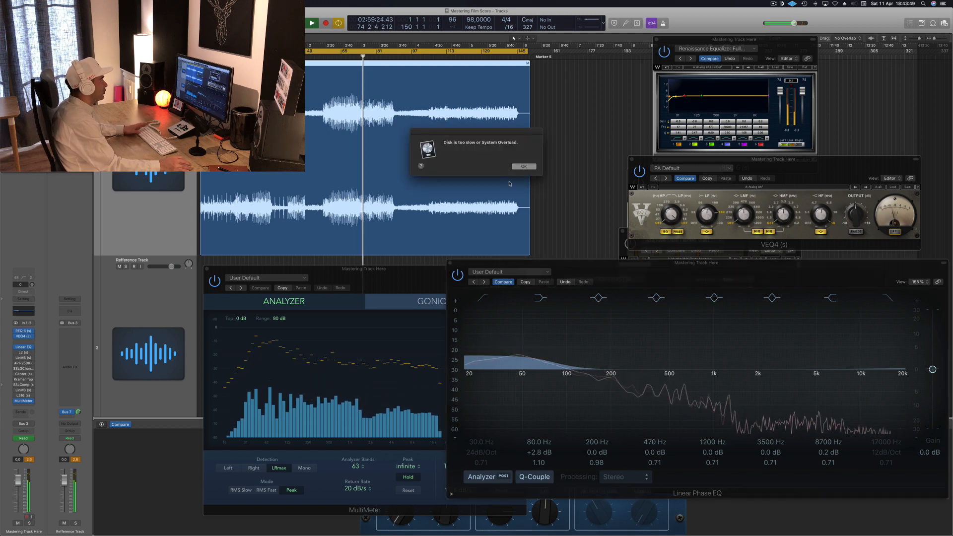
Dismiss the overload alert, restart playback in the loud section at about 2:52, and shift the Linear Phase EQ window back slightly
click(522, 171)
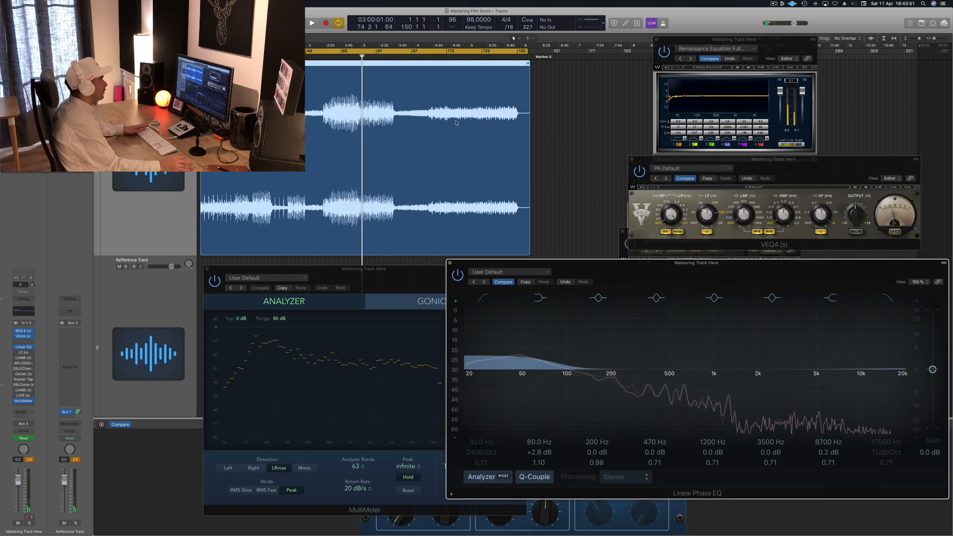
key(space)
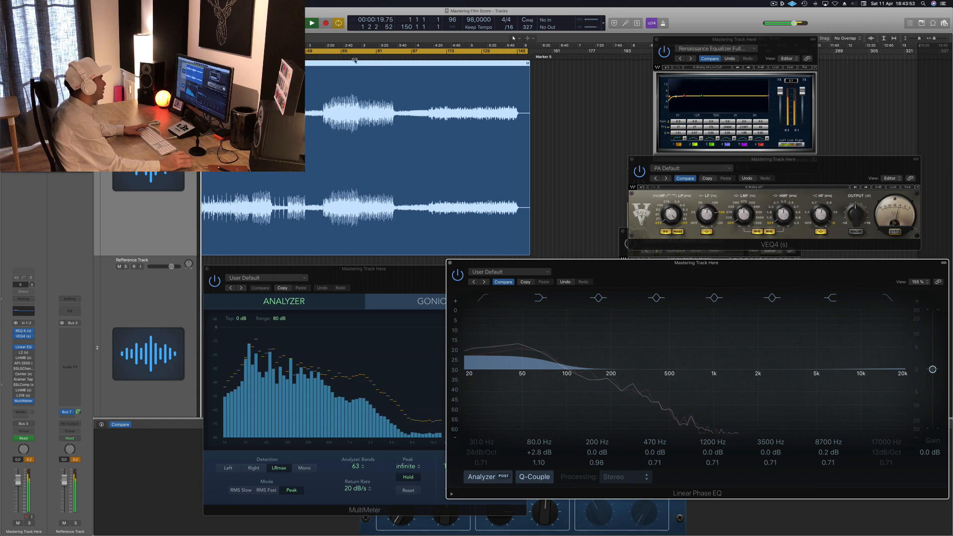
drag(606, 271, 579, 273)
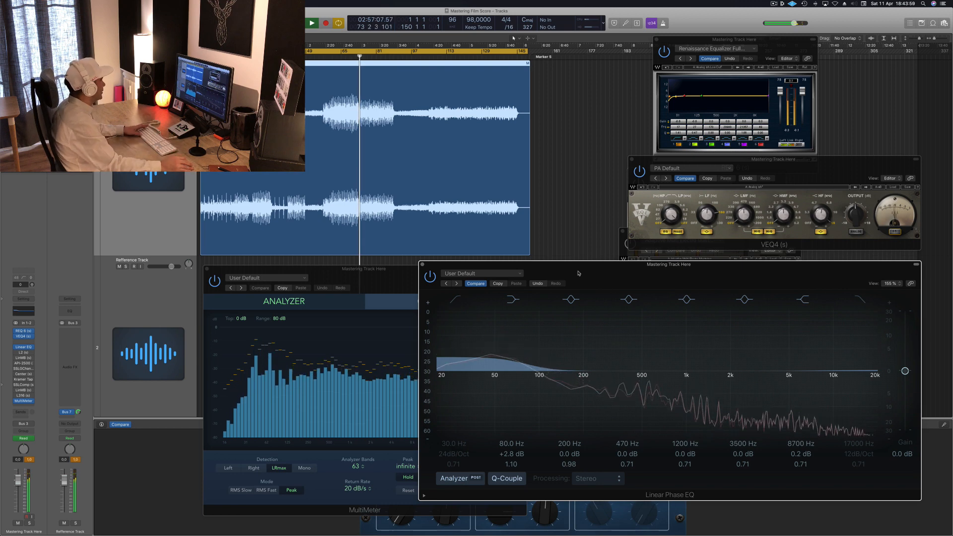
Nudge the Linear Phase EQ and MultiMeter windows, bringing the MultiMeter to the front, and reset the mastering channel's peak level display
drag(578, 273, 581, 273)
drag(389, 273, 392, 273)
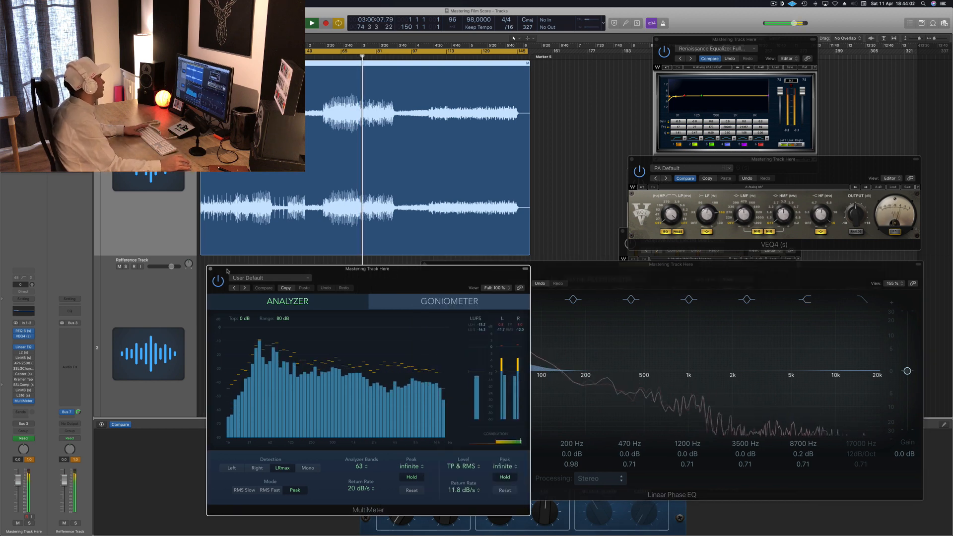
click(28, 461)
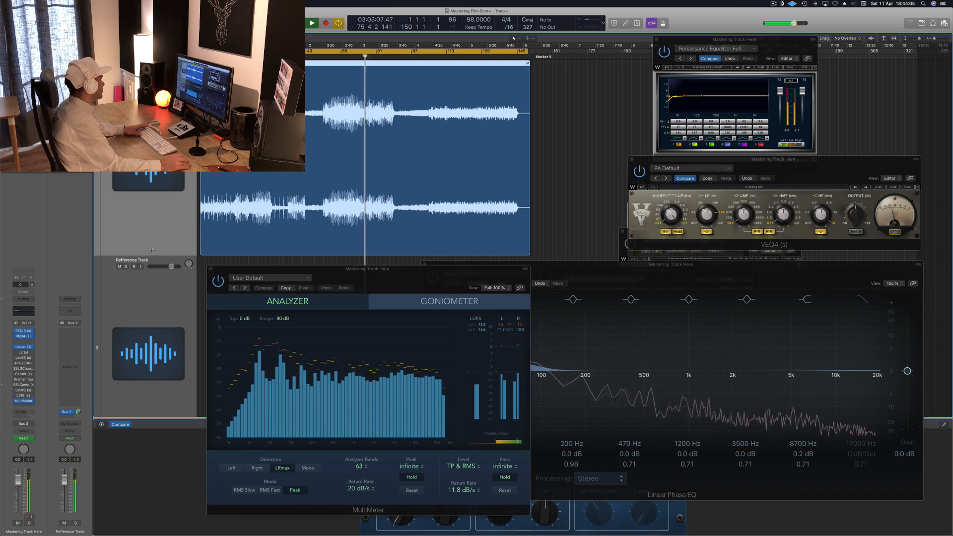
Open and switch on the L2 Ultramaximizer, lower its threshold slightly, and place its window over the VEQ4
click(24, 354)
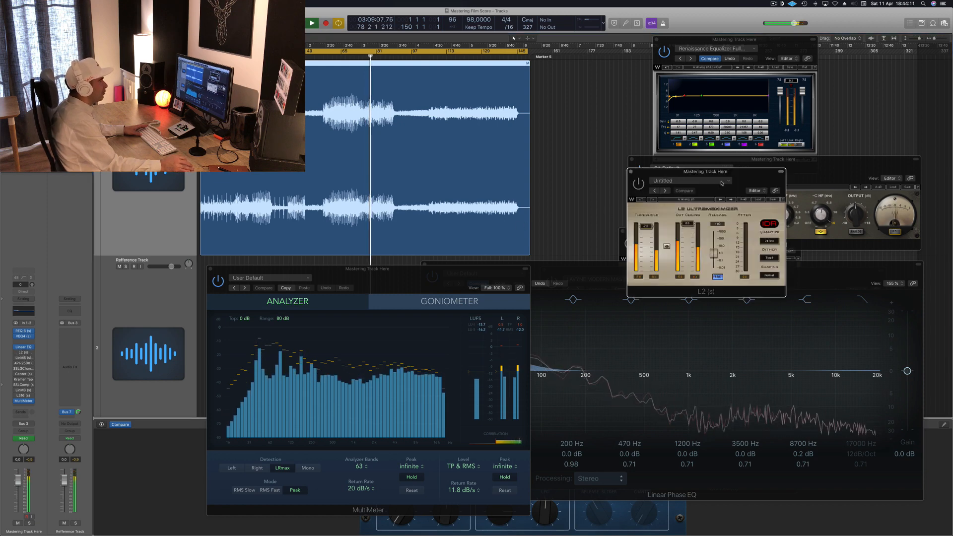
drag(722, 174, 761, 174)
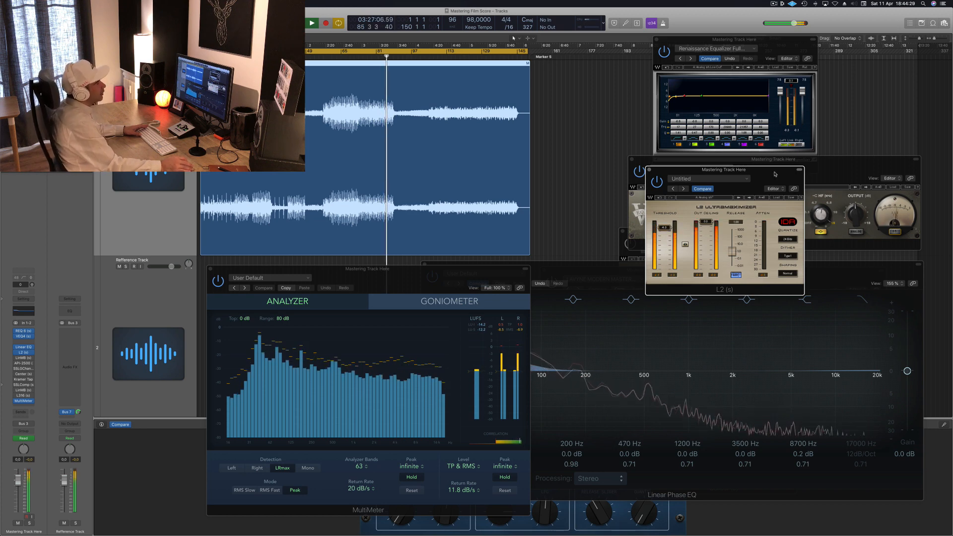
drag(767, 172, 766, 181)
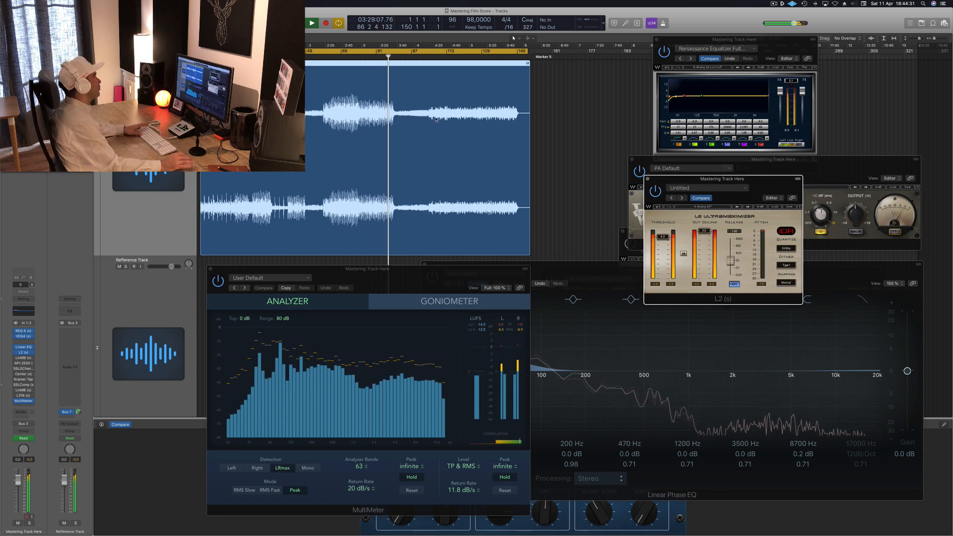
Restart playback and audition the section from about 1:05 with the L2 active
key(space)
key(space)
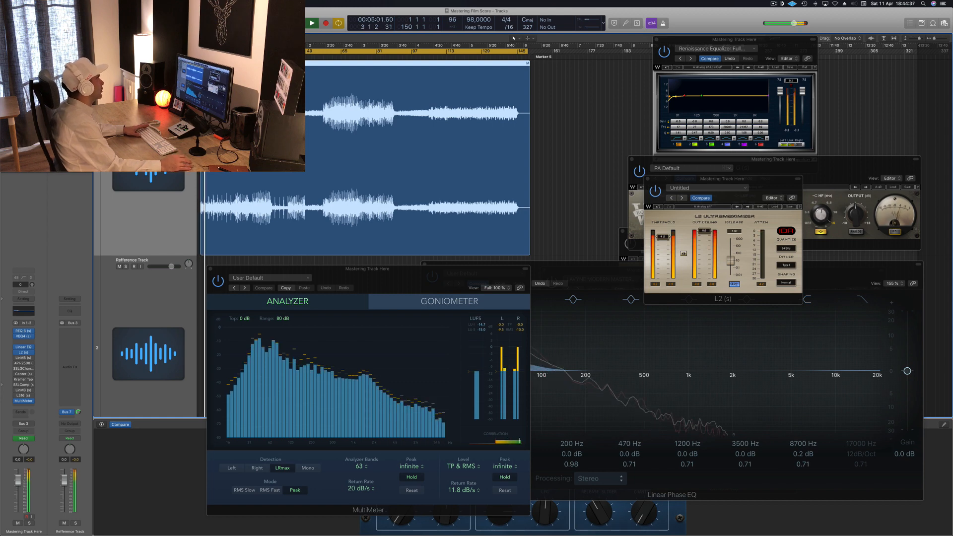
click(259, 46)
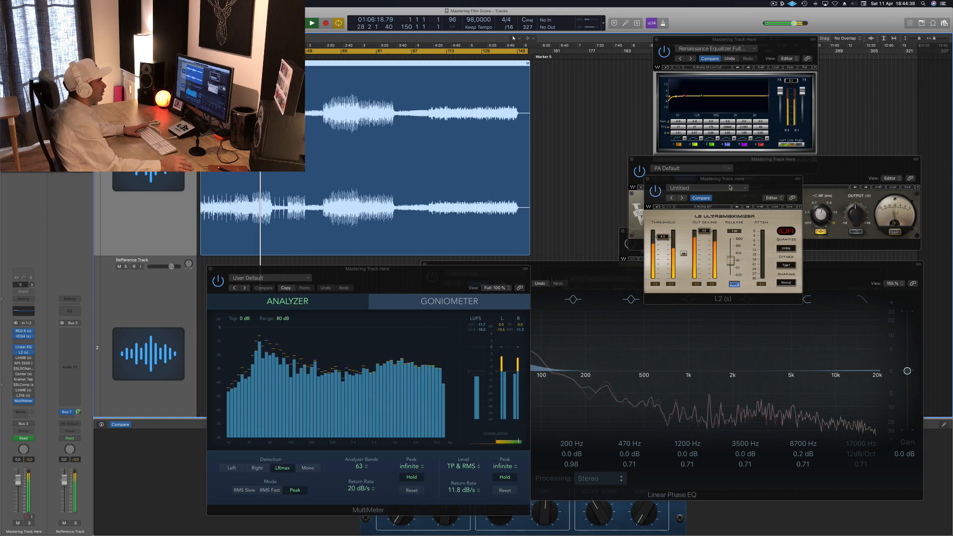
click(776, 183)
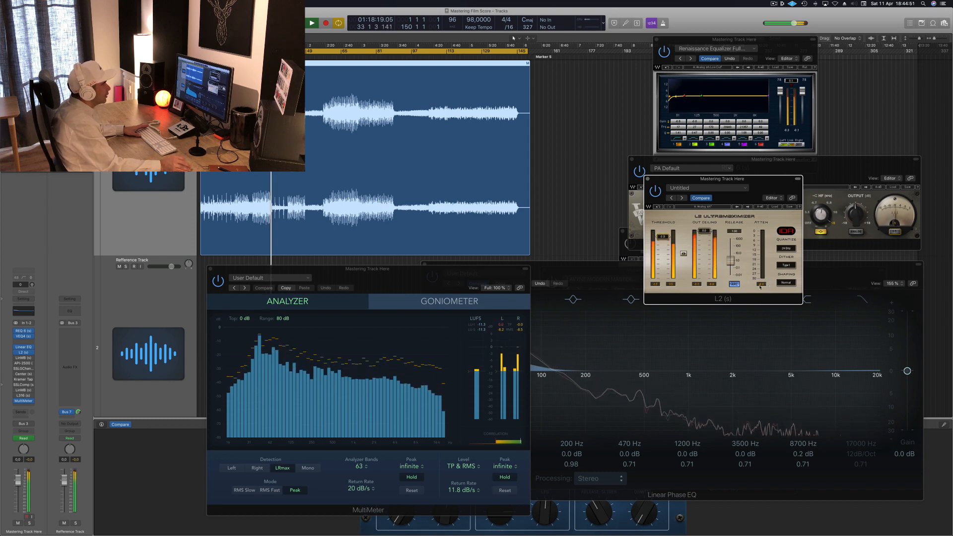
Replay the loud section from about 2:43, reset the L2's attenuation meter, and raise its threshold slightly
key(space)
key(space)
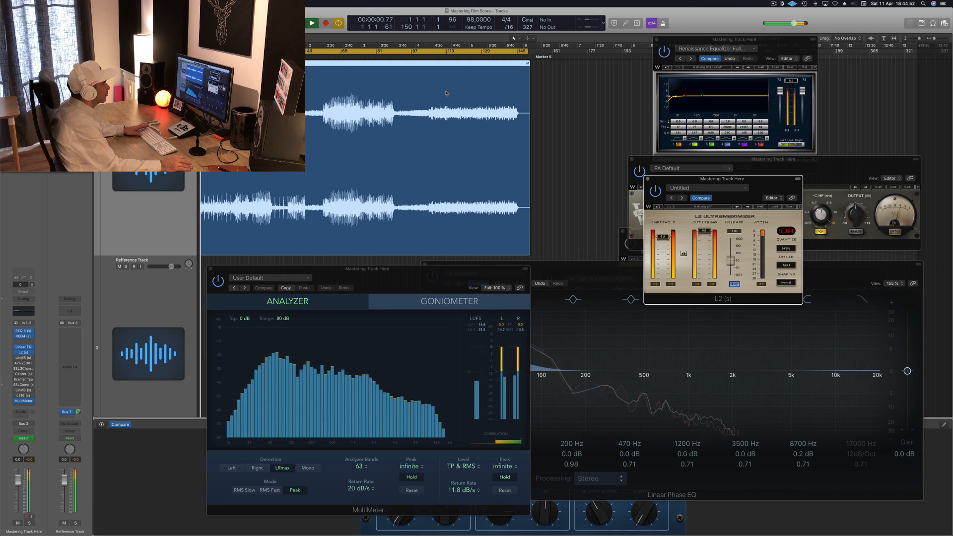
click(348, 57)
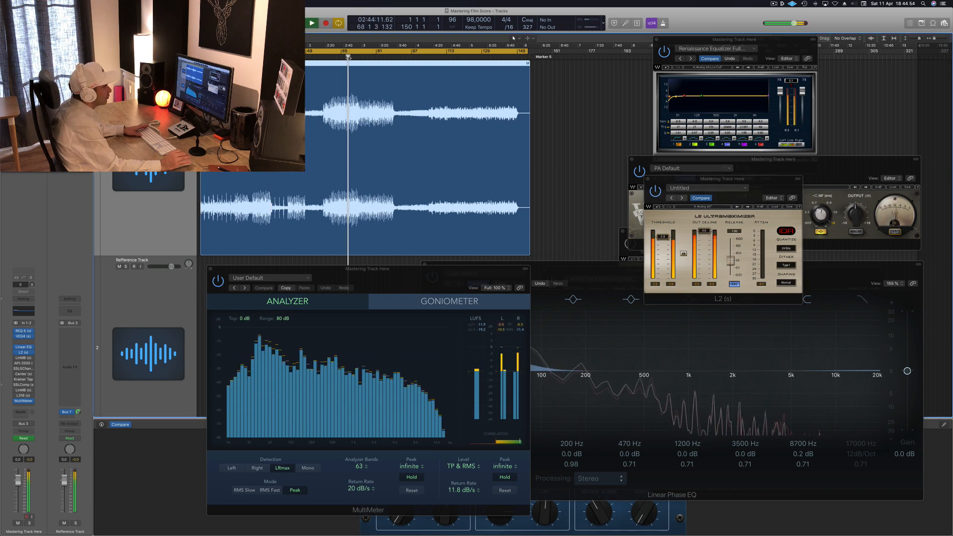
click(764, 285)
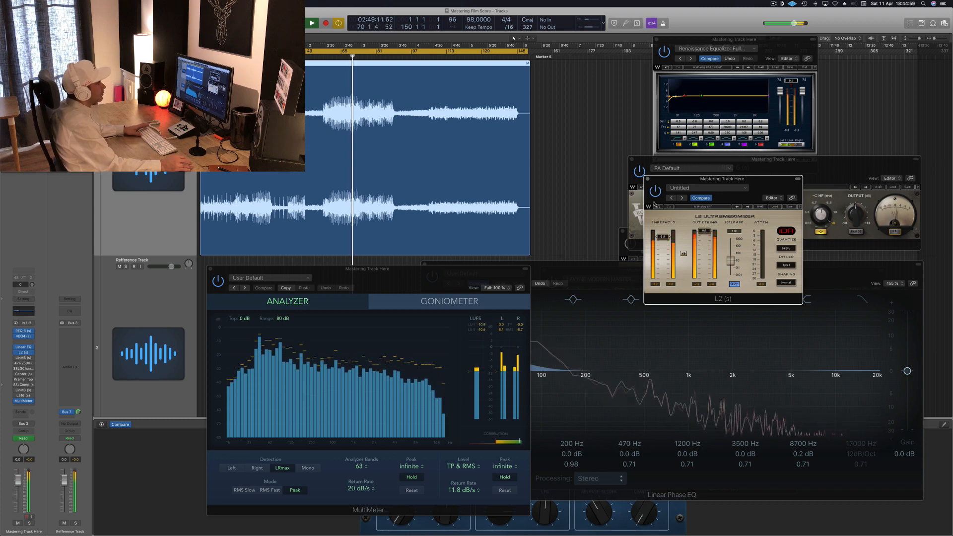
drag(661, 239, 661, 238)
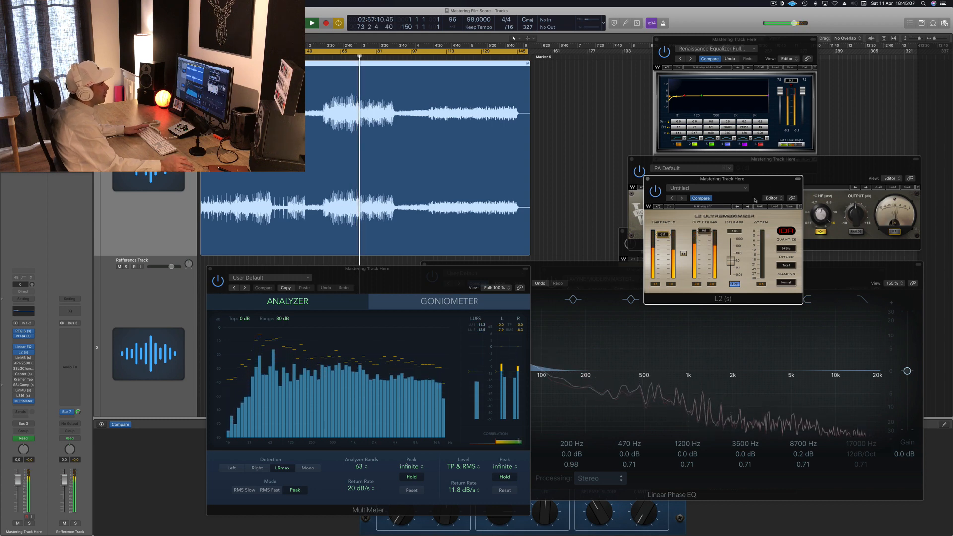
Move the L2 aside, then open and switch on the LinMB multiband and place its window over the L2
drag(726, 180, 672, 207)
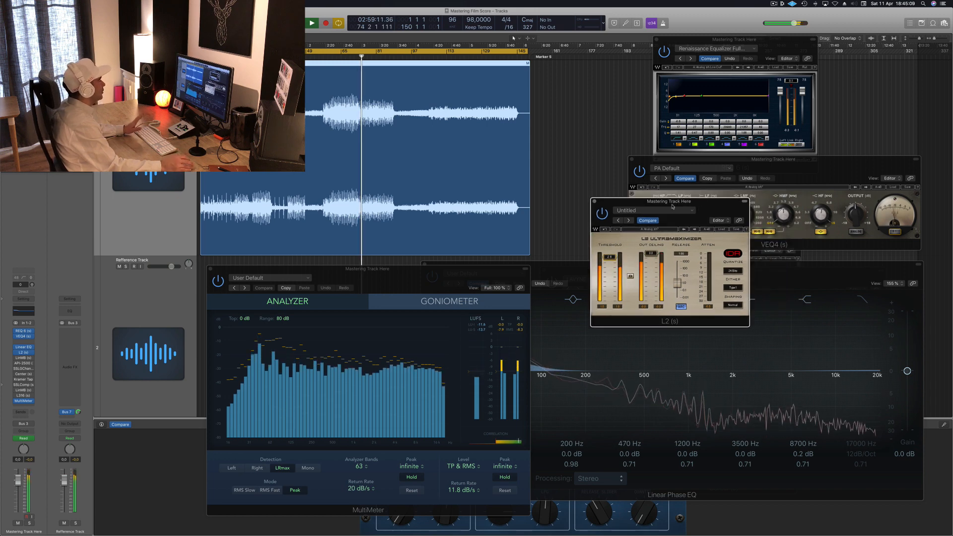
click(116, 210)
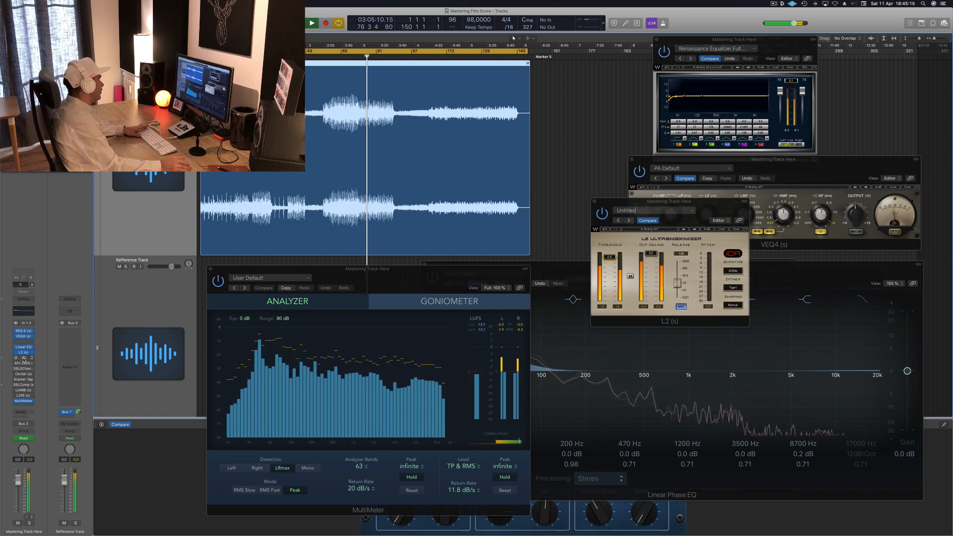
click(23, 391)
drag(765, 237, 722, 125)
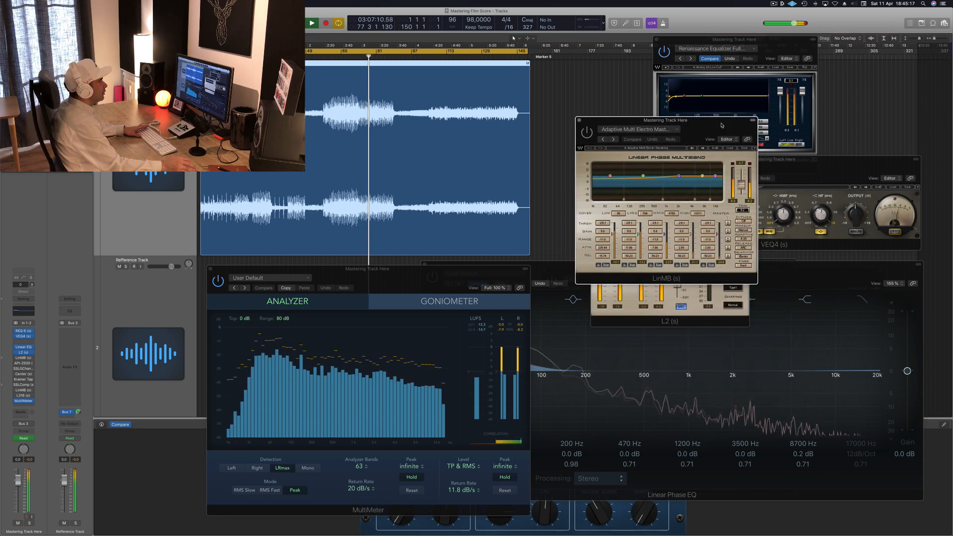
drag(615, 123, 605, 122)
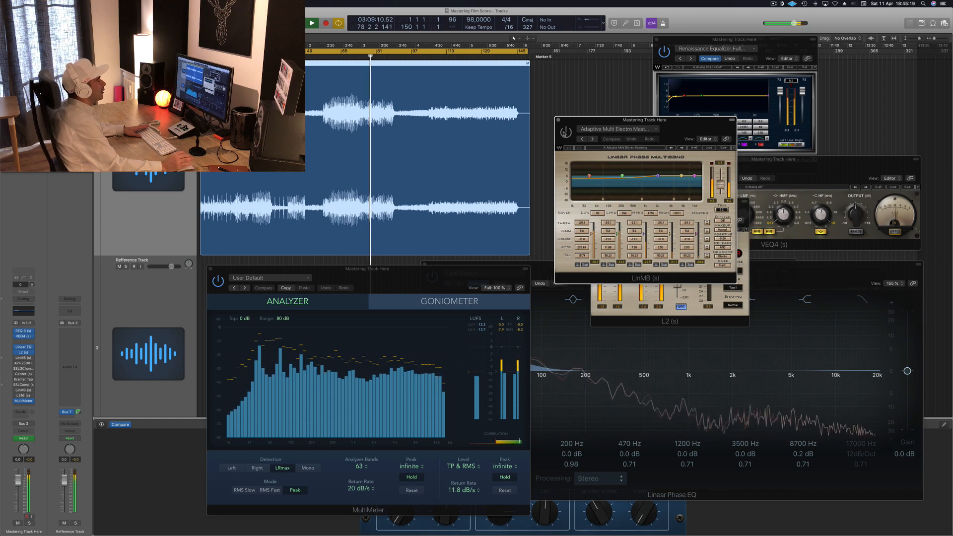
drag(700, 129, 684, 158)
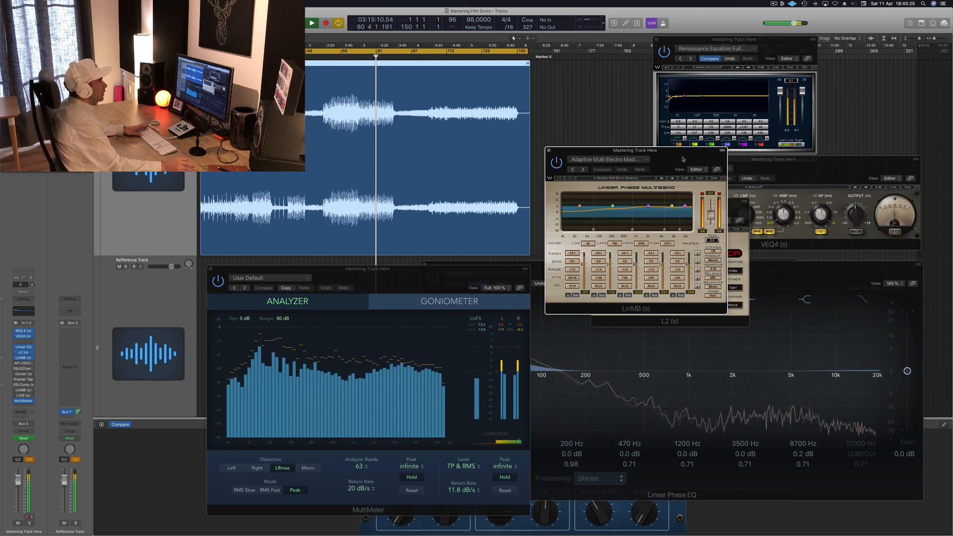
drag(655, 153, 665, 154)
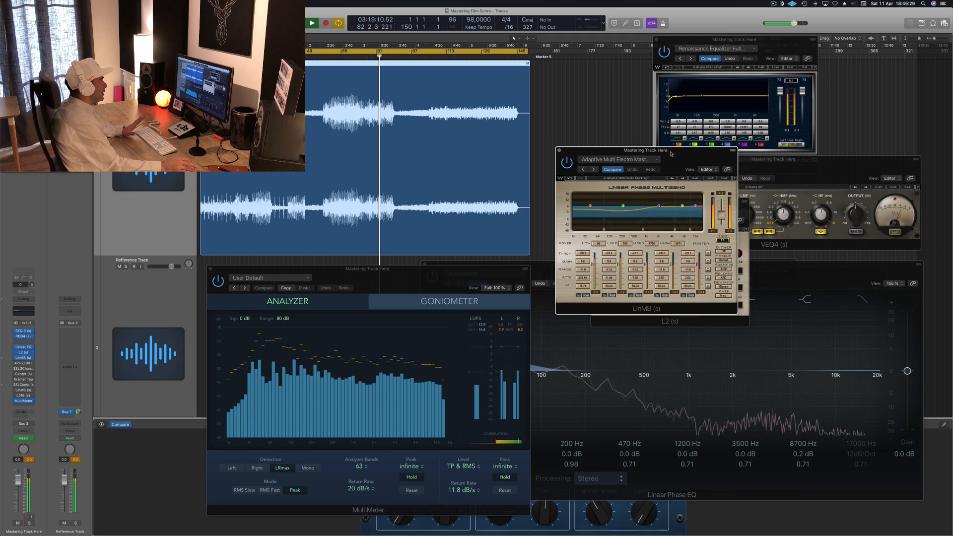
drag(676, 153, 682, 158)
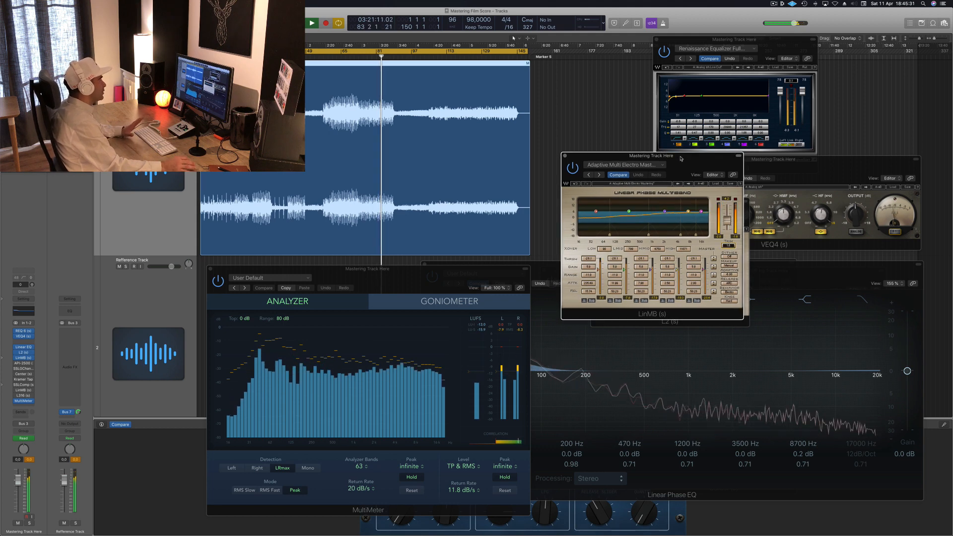
Replay the track from about 1:00, adjust the LinMB's band settings, and shift its window slightly
key(space)
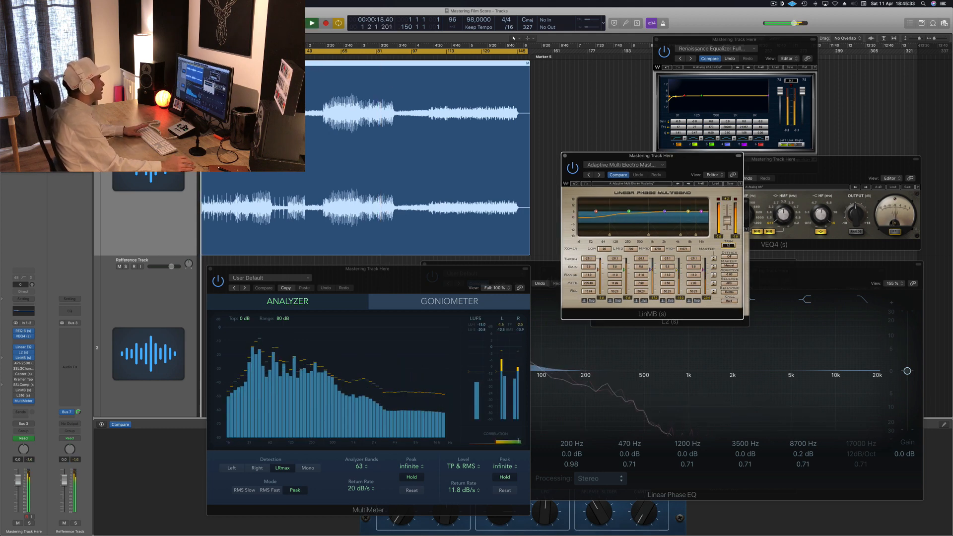
click(253, 53)
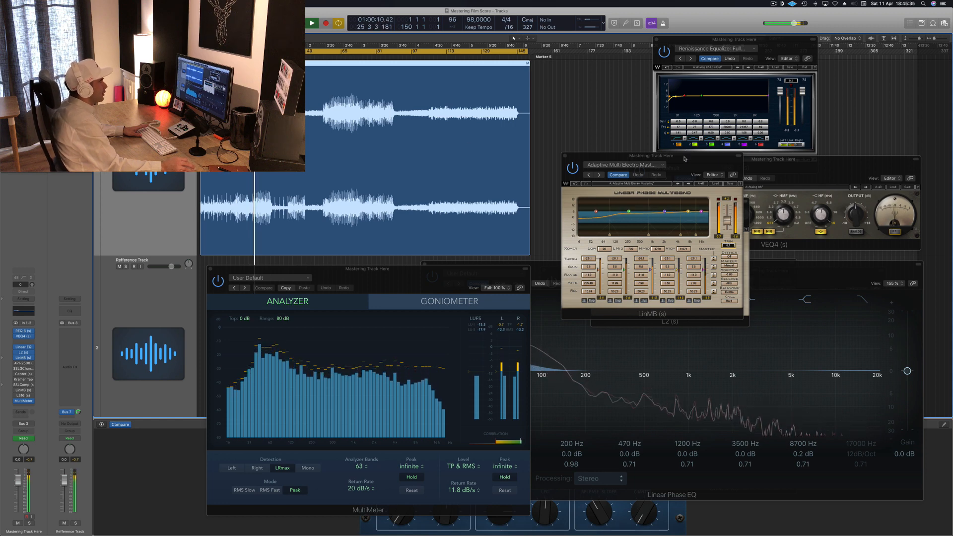
click(603, 222)
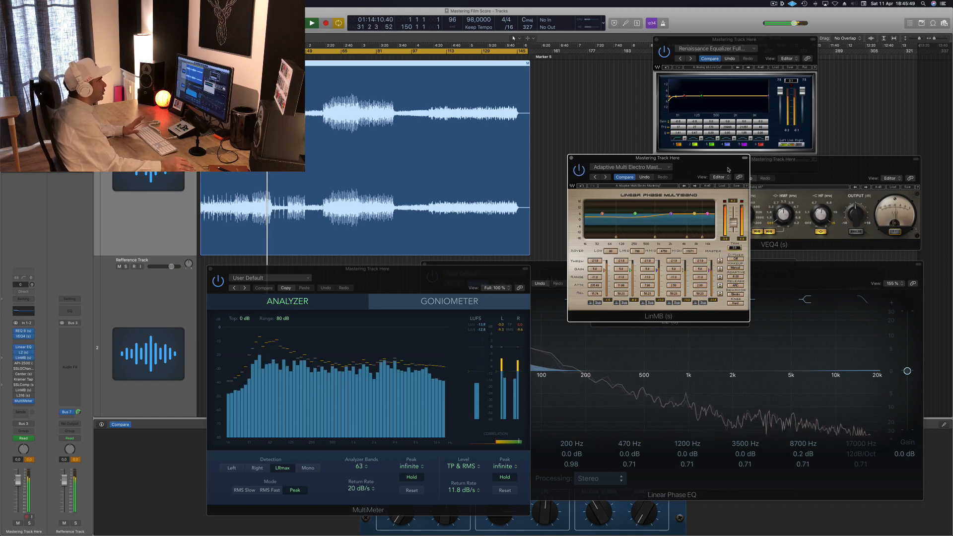
drag(720, 166, 727, 166)
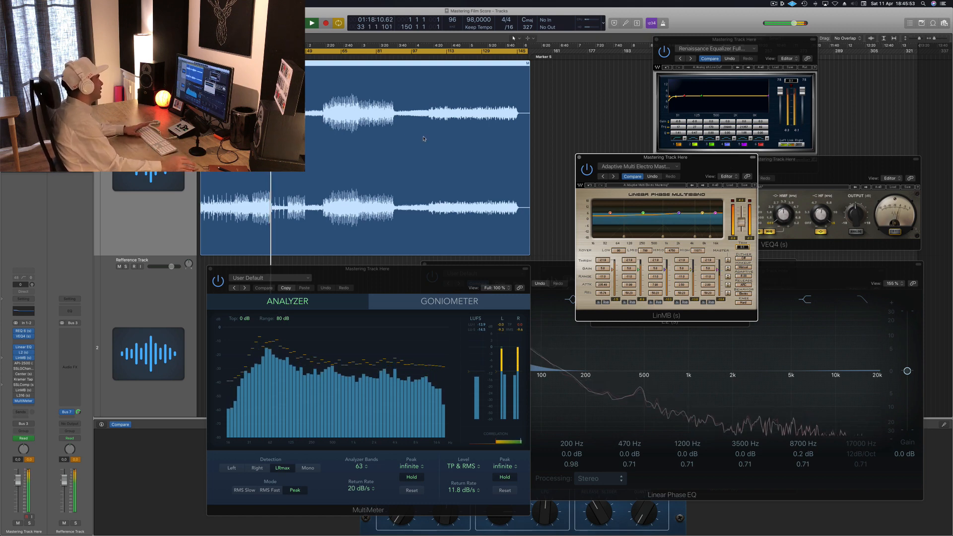
click(240, 240)
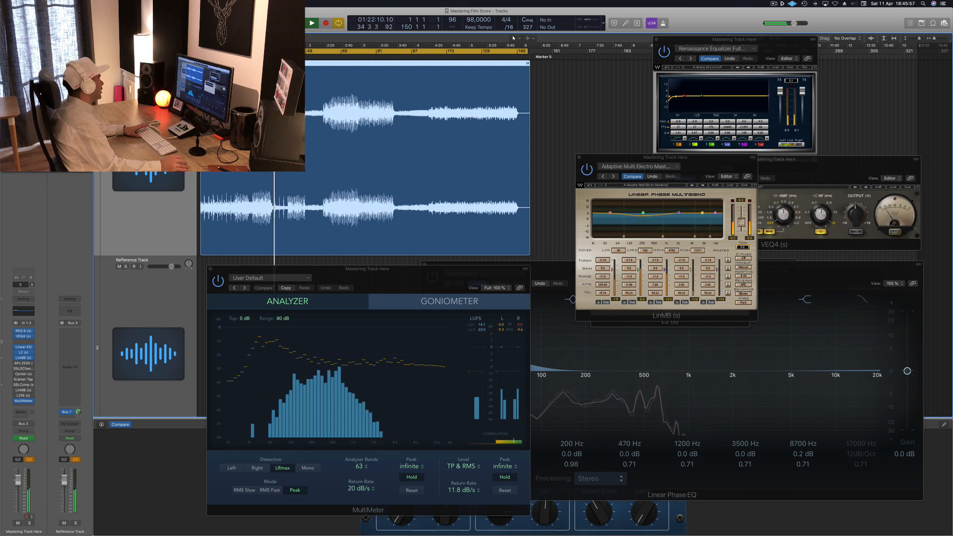
Open and switch on the API-2500 compressor and position its window just below the LinMB's graph
click(23, 364)
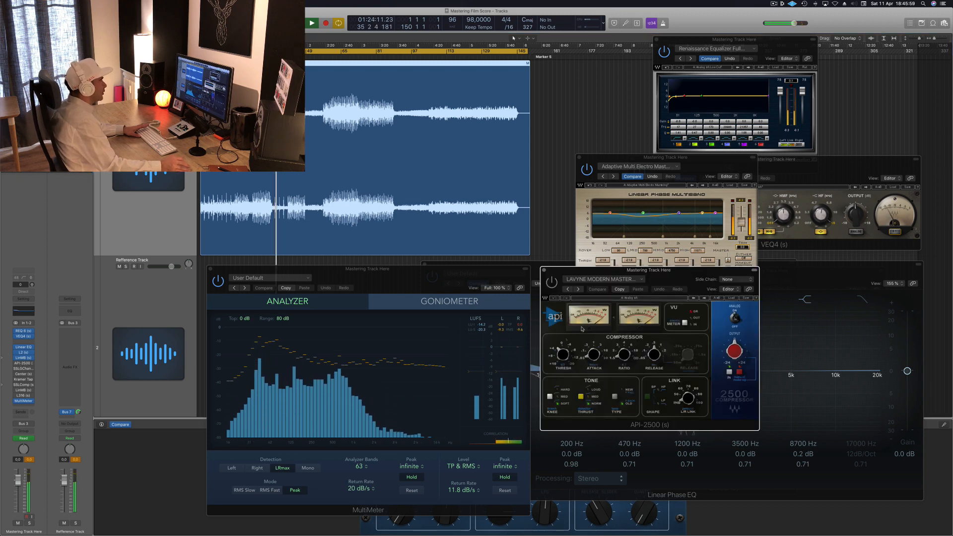
drag(678, 279, 689, 281)
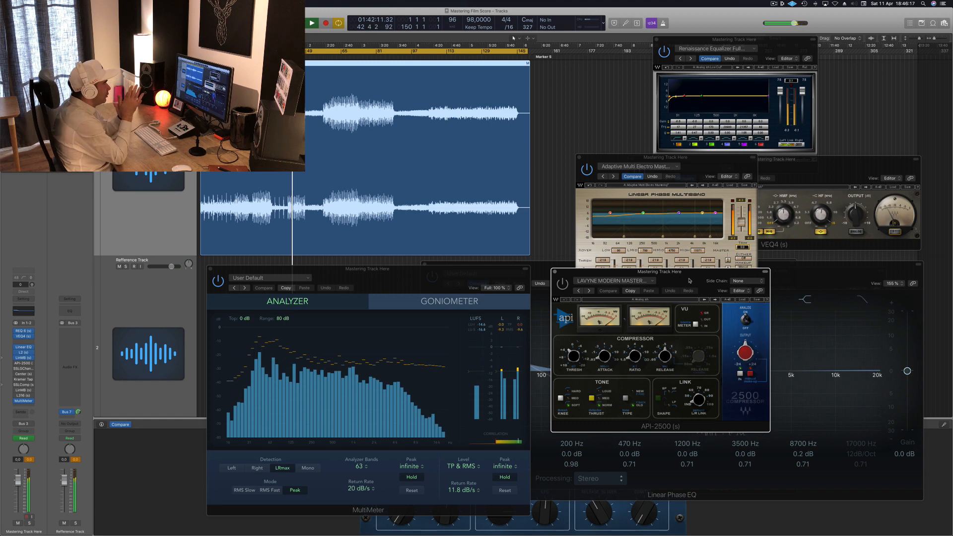
drag(690, 280, 664, 288)
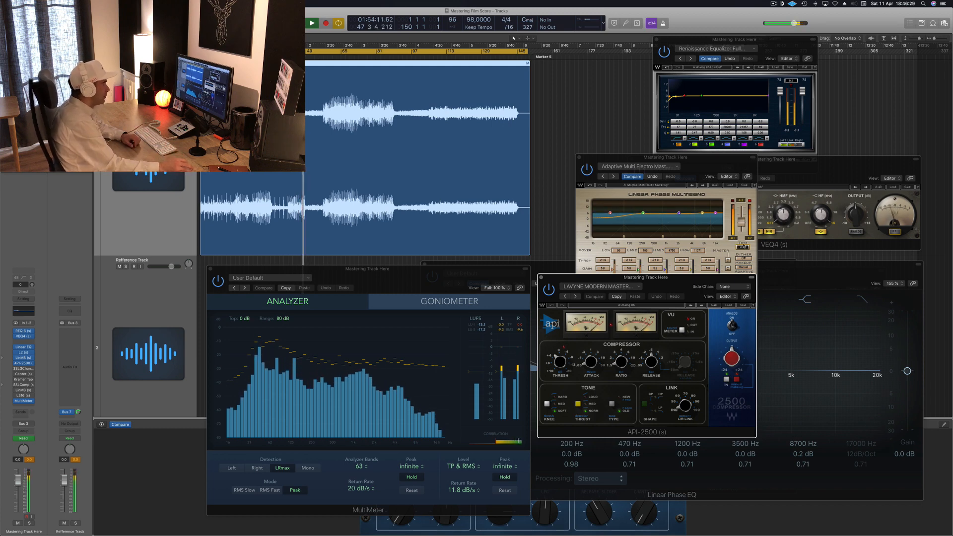
Rearrange the LinMB and API-2500 windows side by side and jump playback to the loud section at about 2:20
click(743, 247)
drag(729, 165, 880, 162)
drag(709, 278, 735, 214)
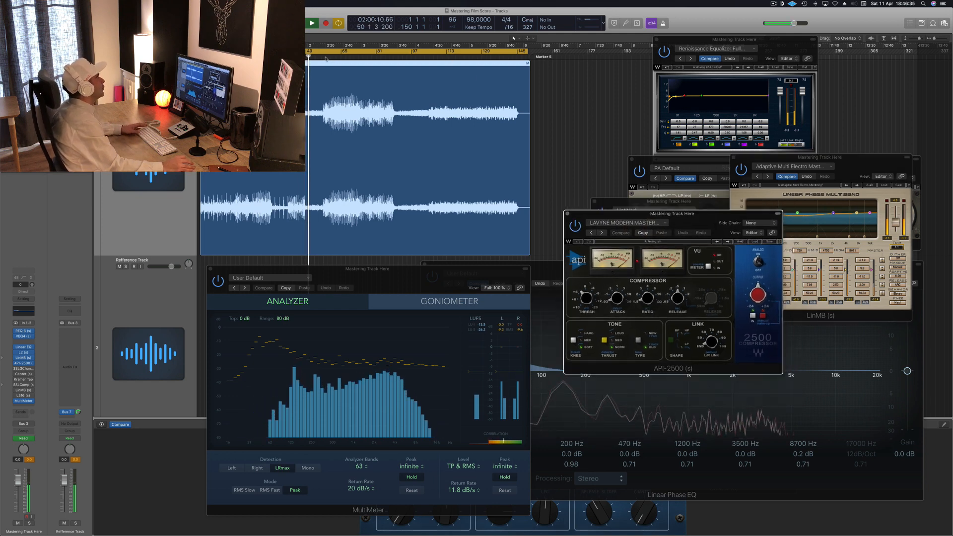
click(326, 56)
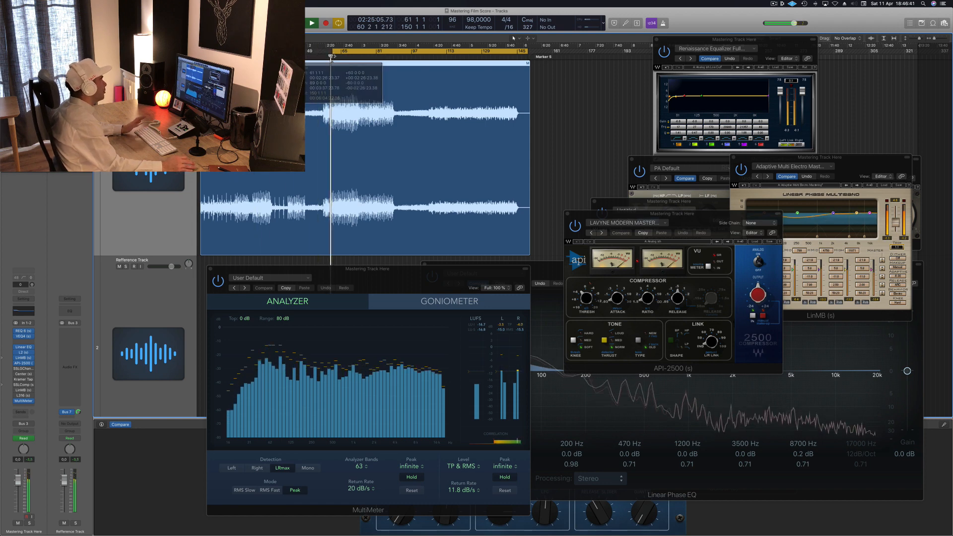
Restart playback at about 2:27, open and switch on the SSLGChannel, and place its window over the API-2500
click(332, 56)
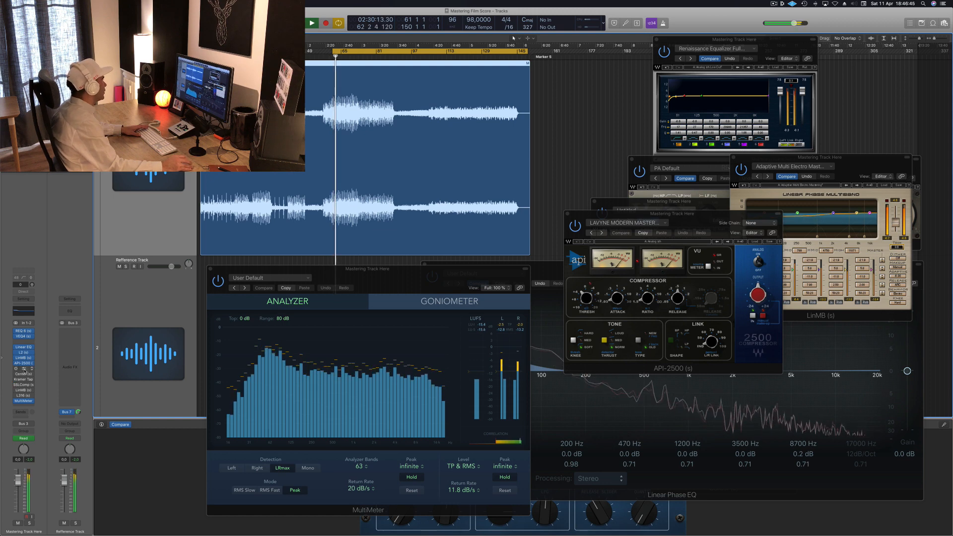
click(24, 369)
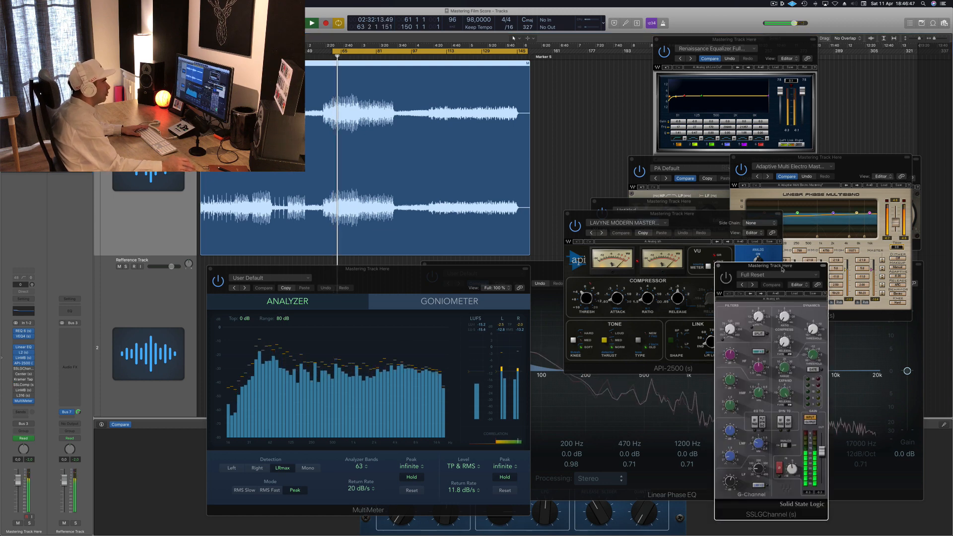
drag(770, 278, 599, 238)
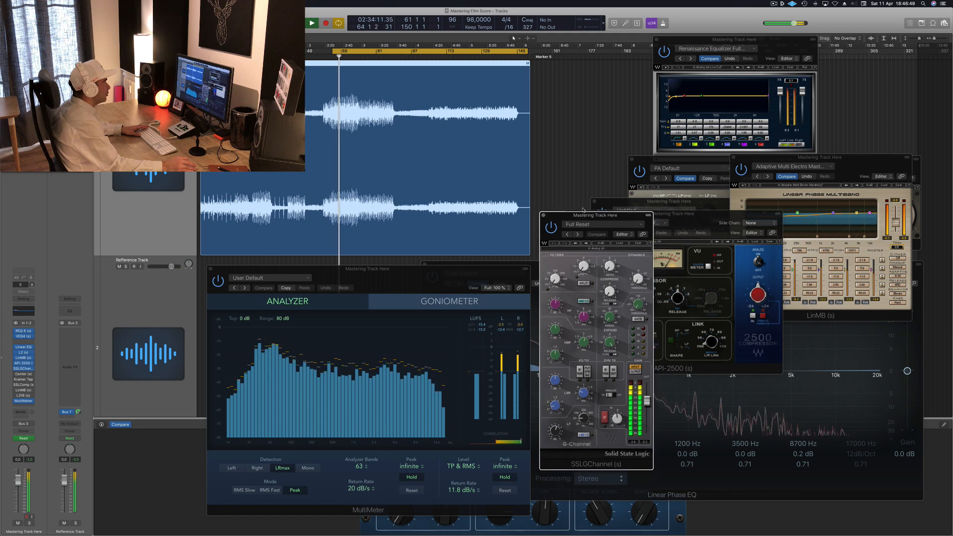
drag(581, 234, 576, 212)
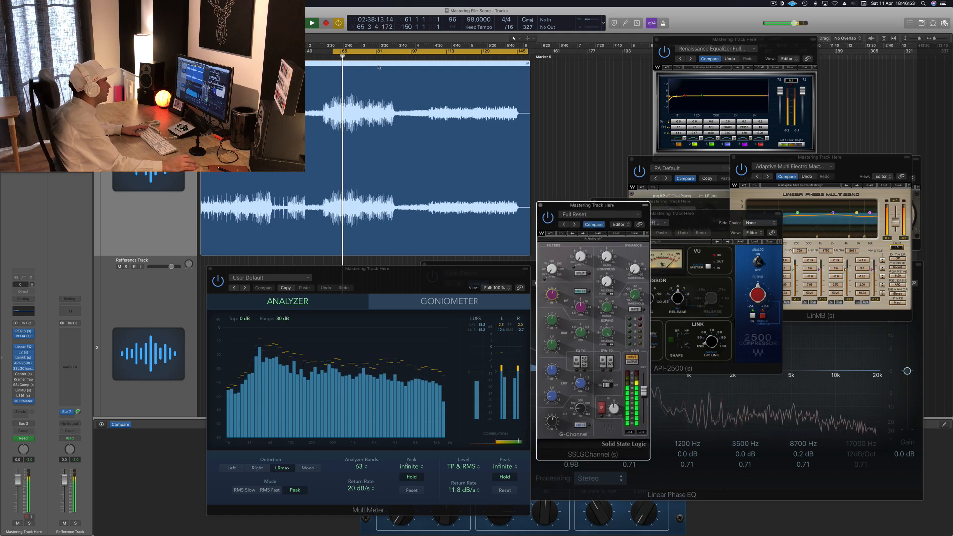
Pause and resume playback, audition the loud section through the SSLGChannel, and move its window between the API-2500 and LinMB
key(space)
key(space)
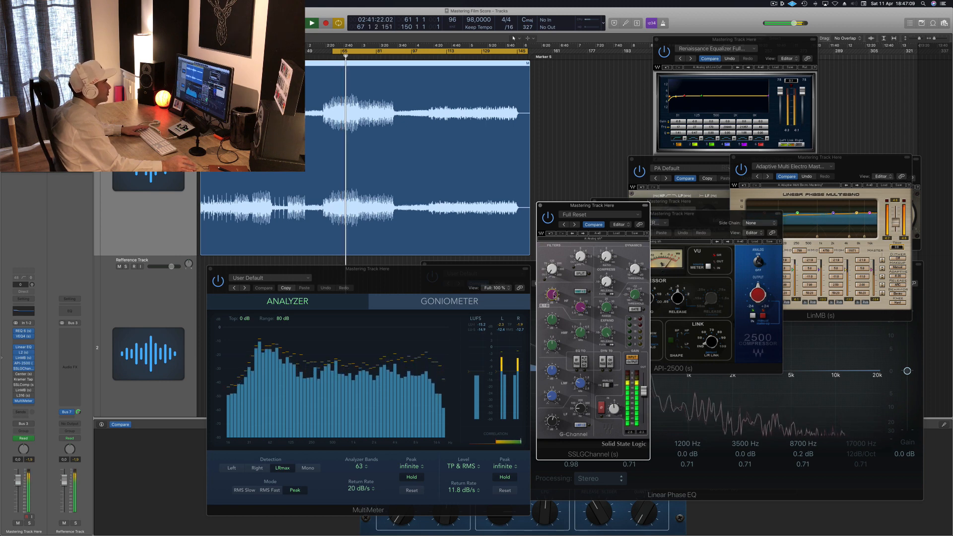
drag(593, 206, 666, 184)
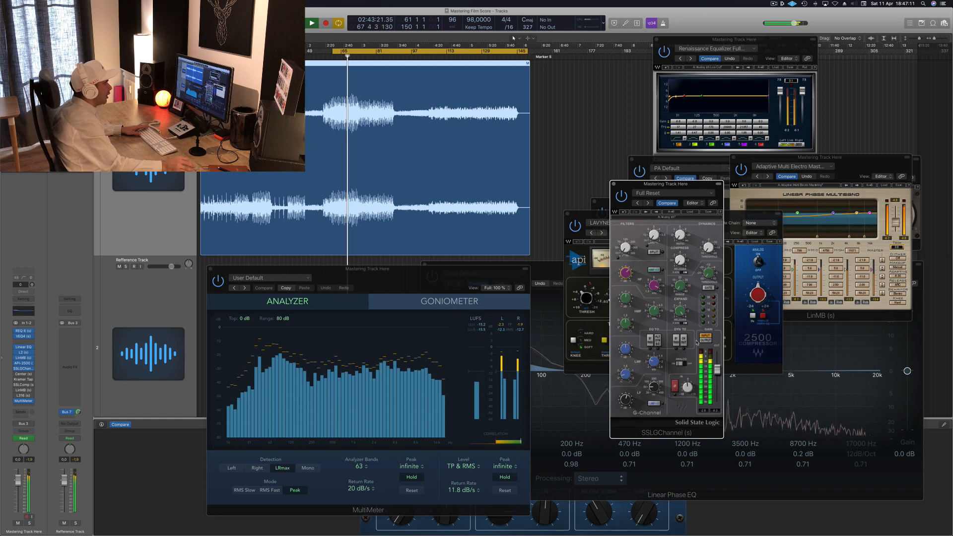
click(704, 340)
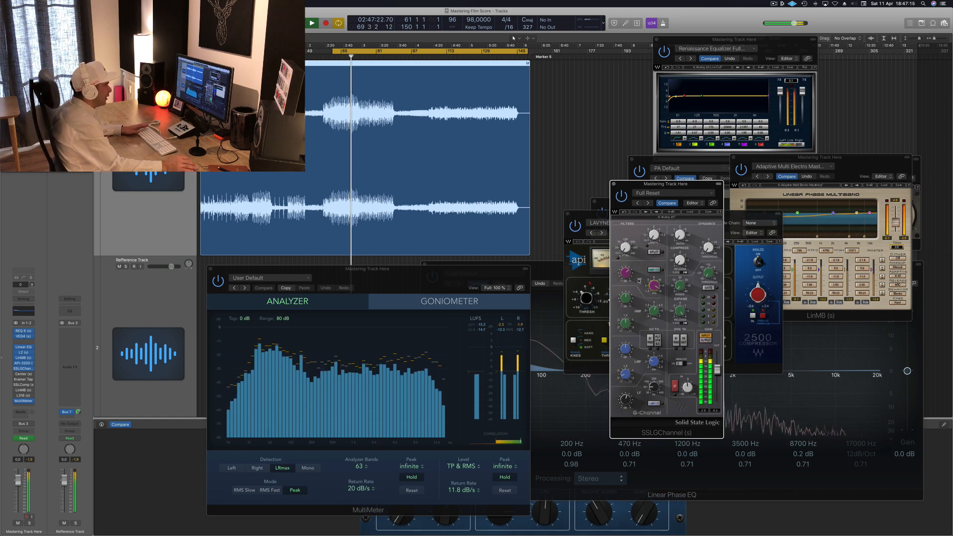
drag(648, 184, 652, 181)
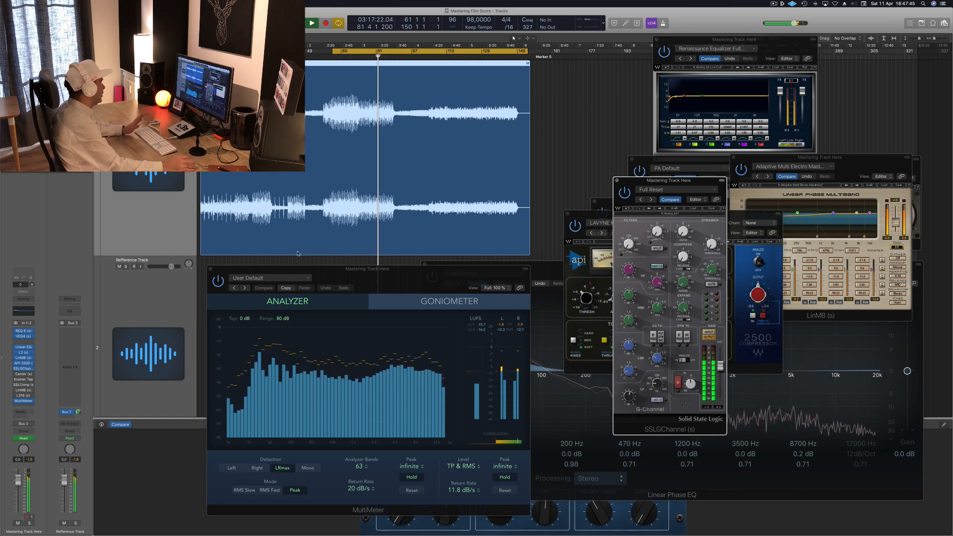
Open and switch on the Center plug-in, slightly adjust its Sides fader, and close its window
click(24, 375)
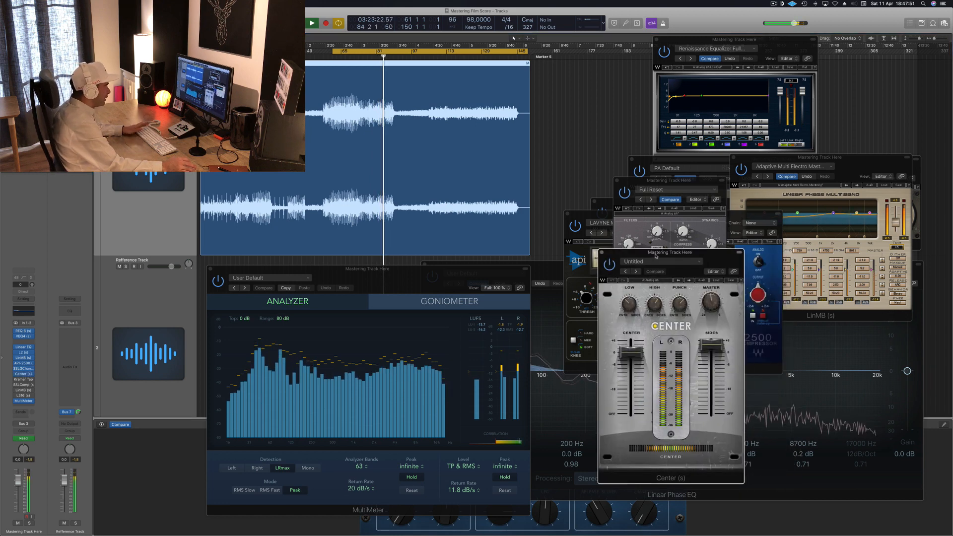
mouse_move(711, 351)
mouse_down()
mouse_move(712, 340)
mouse_move(712, 348)
mouse_up()
click(631, 353)
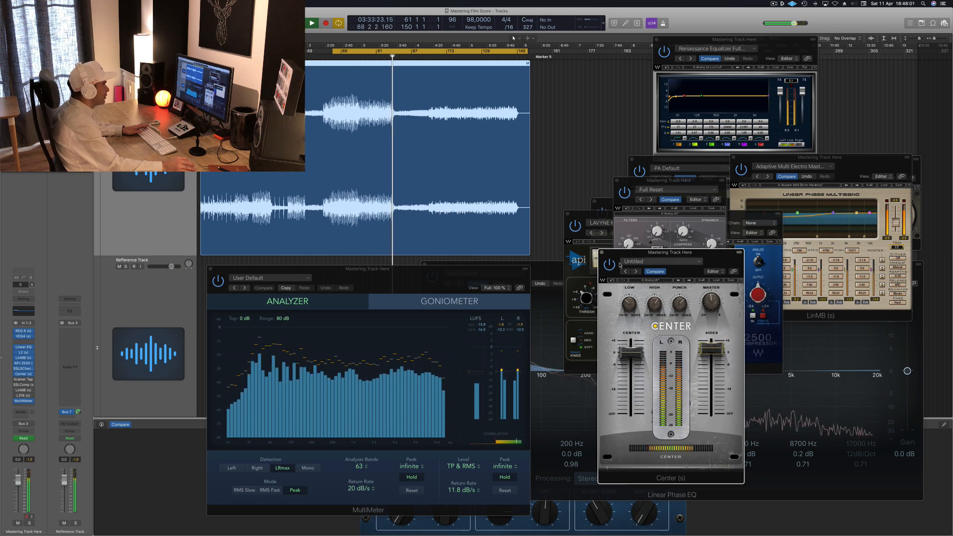
click(602, 252)
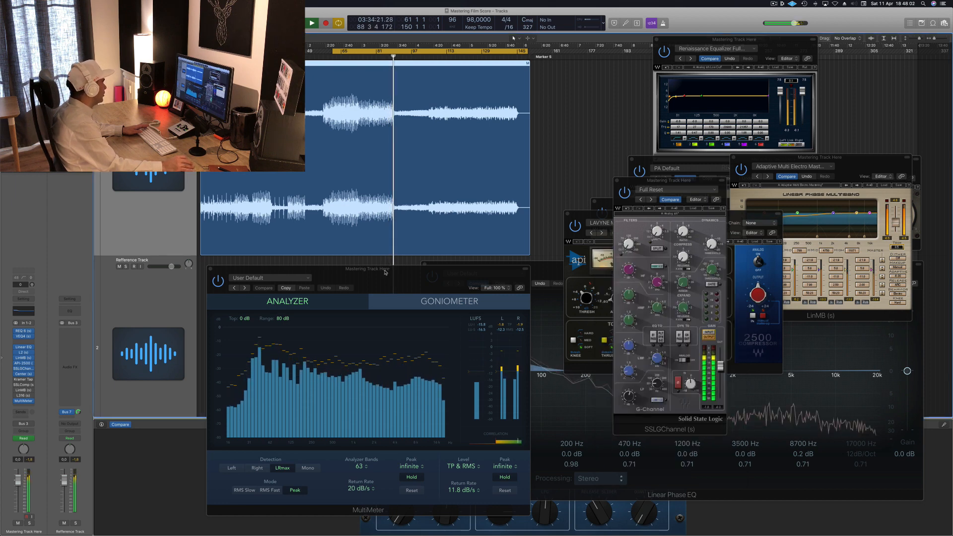
Open and switch on the Kramer Tape, place its window over the LinMB, and replay the loud section from about 2:27
click(16, 380)
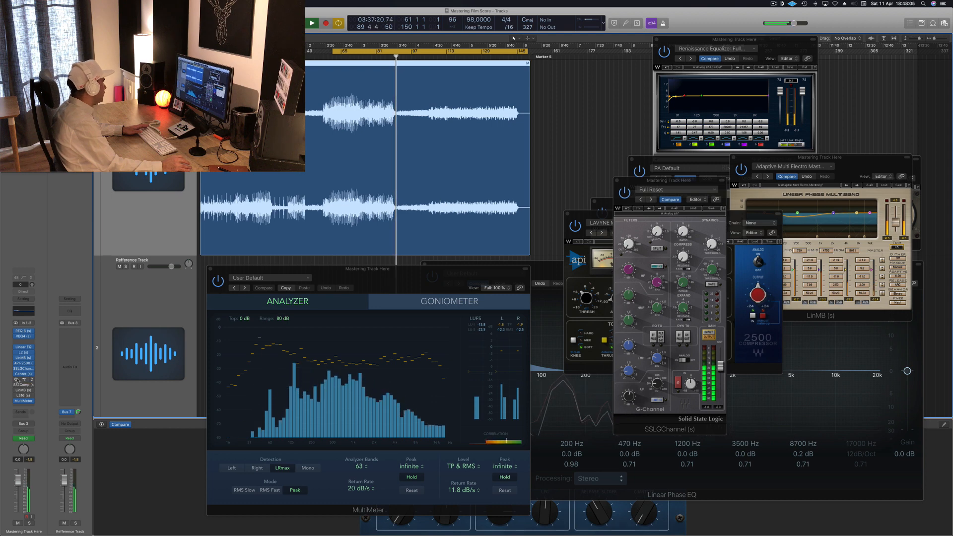
click(24, 380)
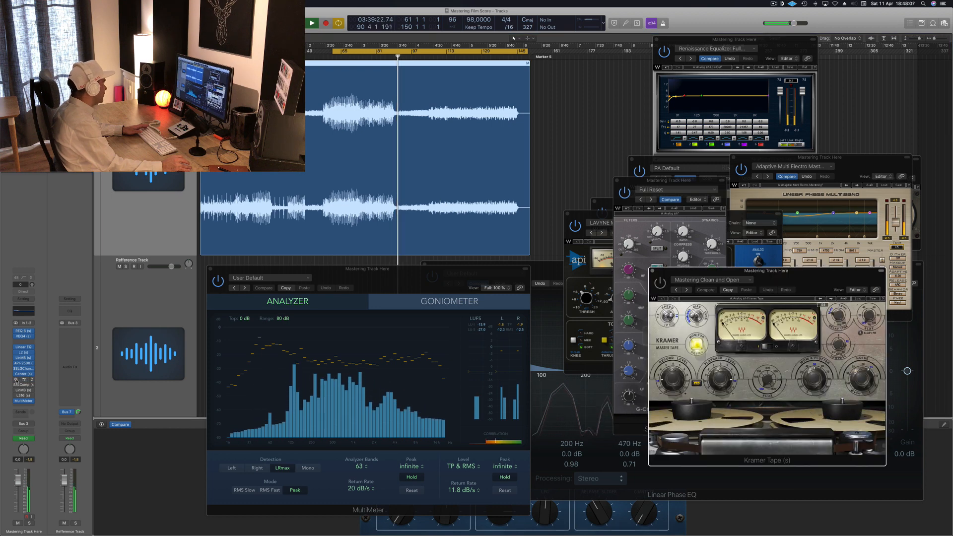
drag(764, 271, 706, 158)
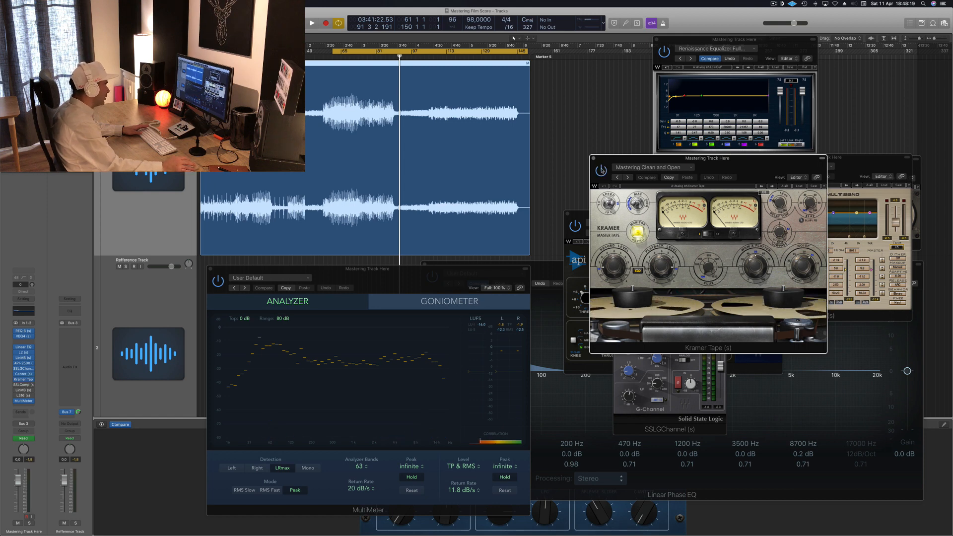
key(space)
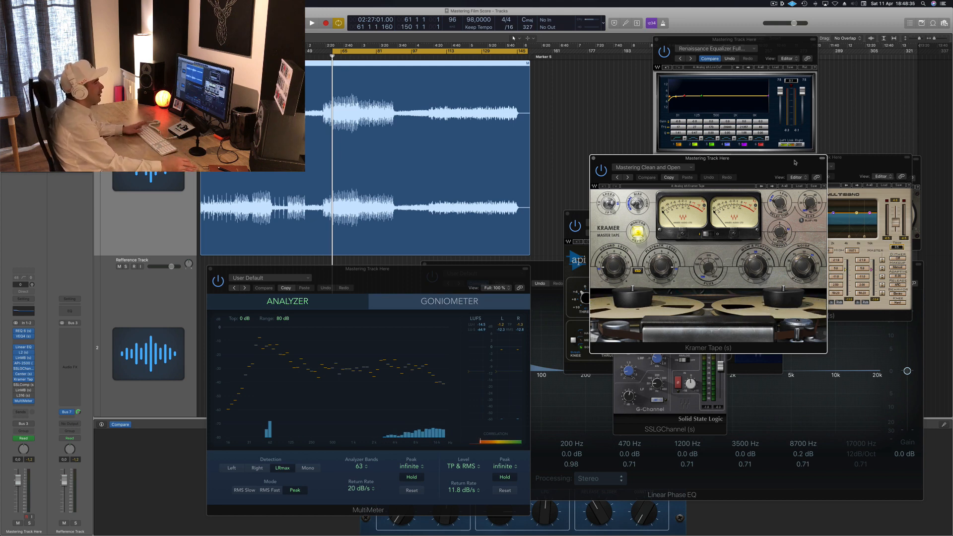
drag(796, 162, 791, 164)
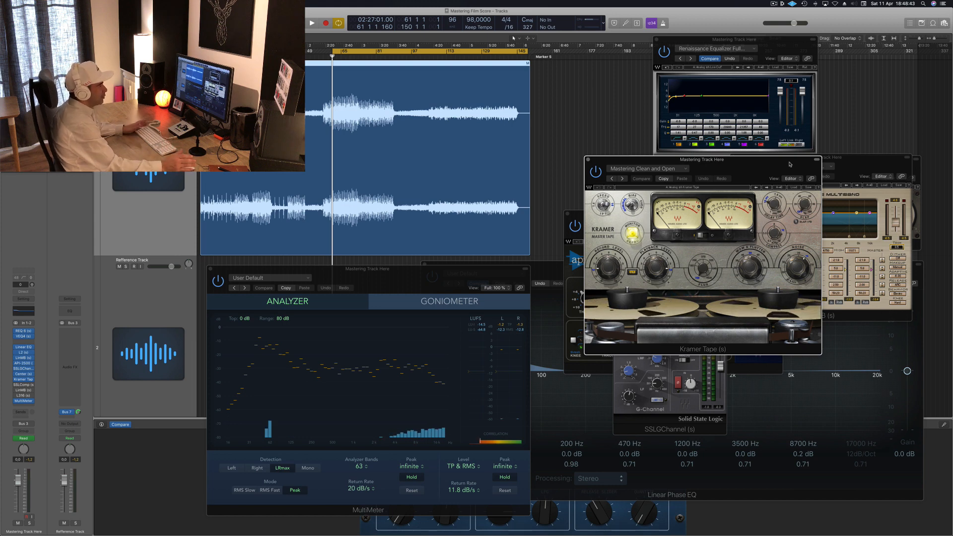
mouse_move(790, 165)
mouse_down()
mouse_move(742, 168)
mouse_move(796, 148)
mouse_up()
key(space)
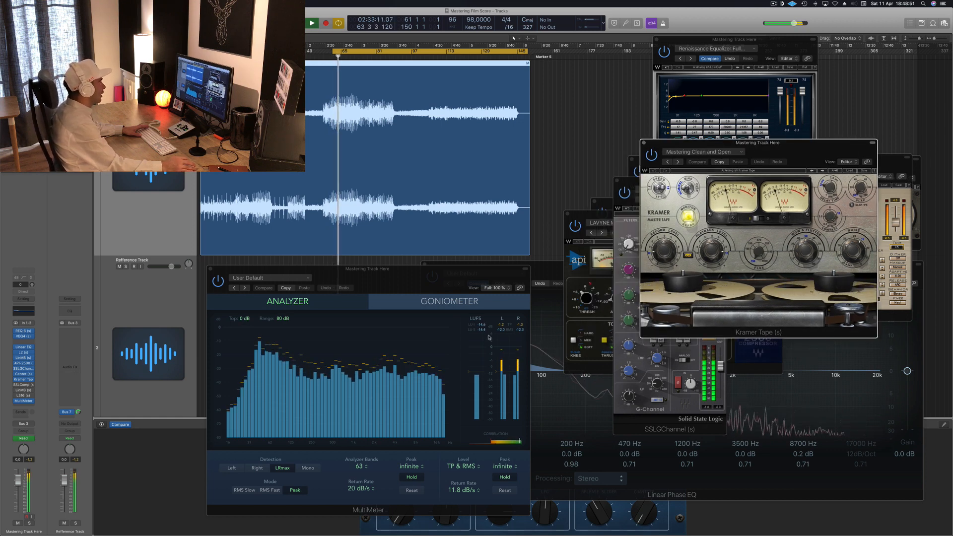
Open and switch on the SSLComp bus compressor, move it beside the MultiMeter, adjust its threshold, and close its window
click(460, 368)
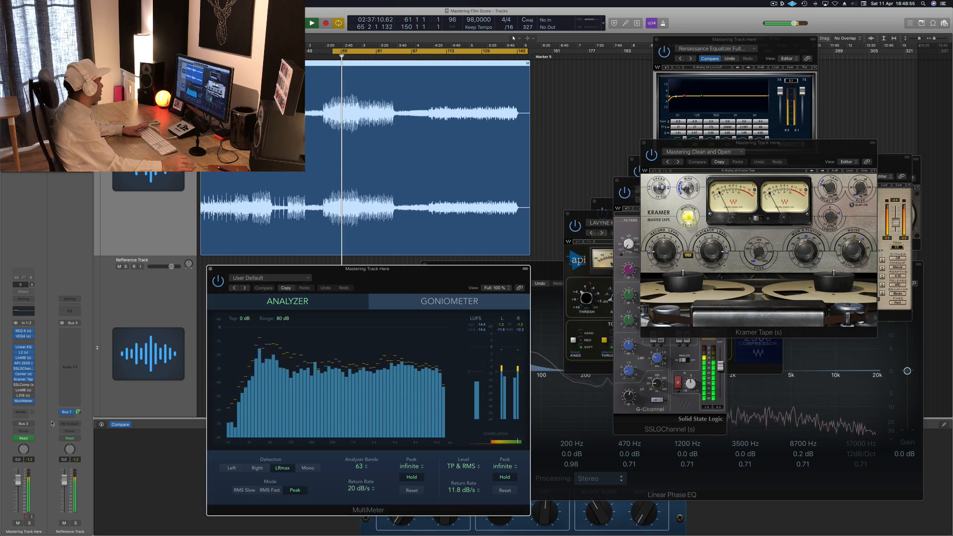
click(23, 385)
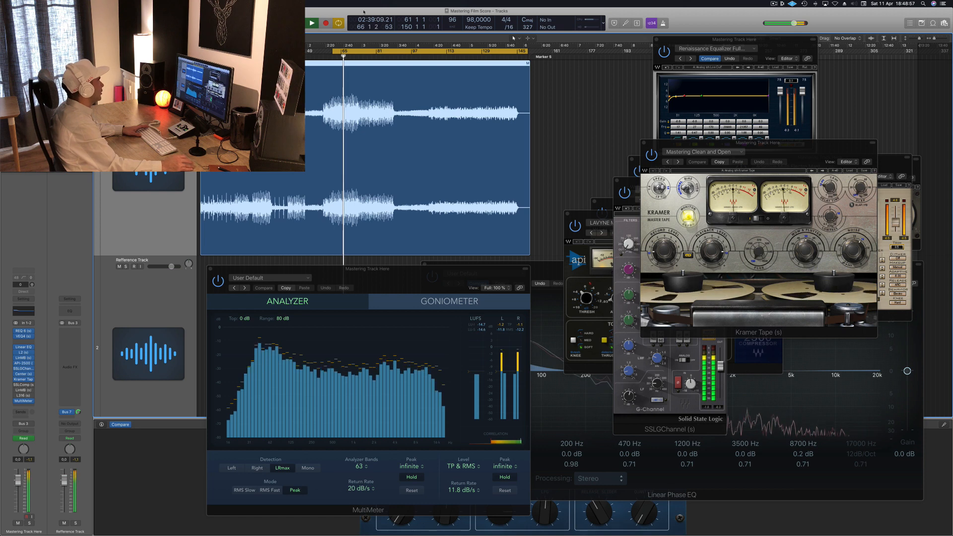
click(23, 385)
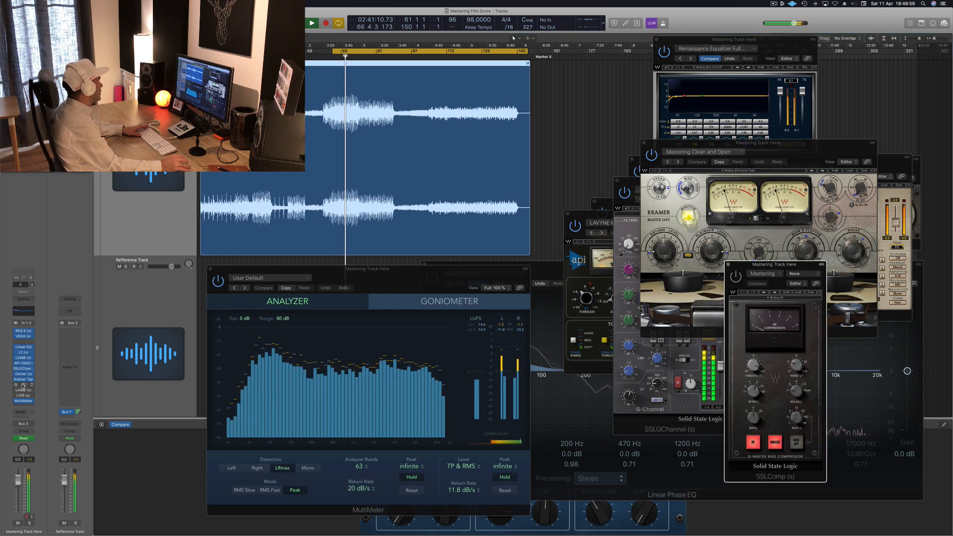
drag(746, 268, 506, 173)
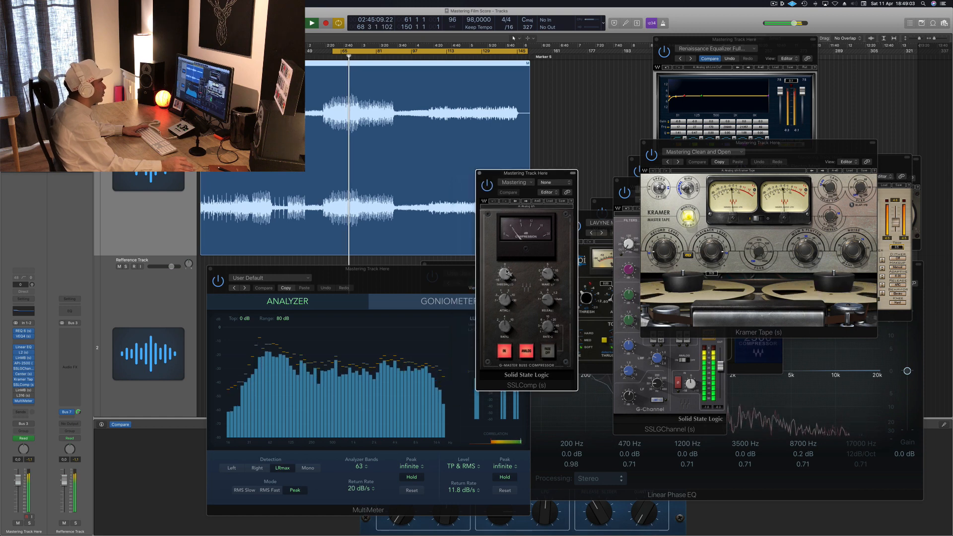
drag(505, 275, 505, 271)
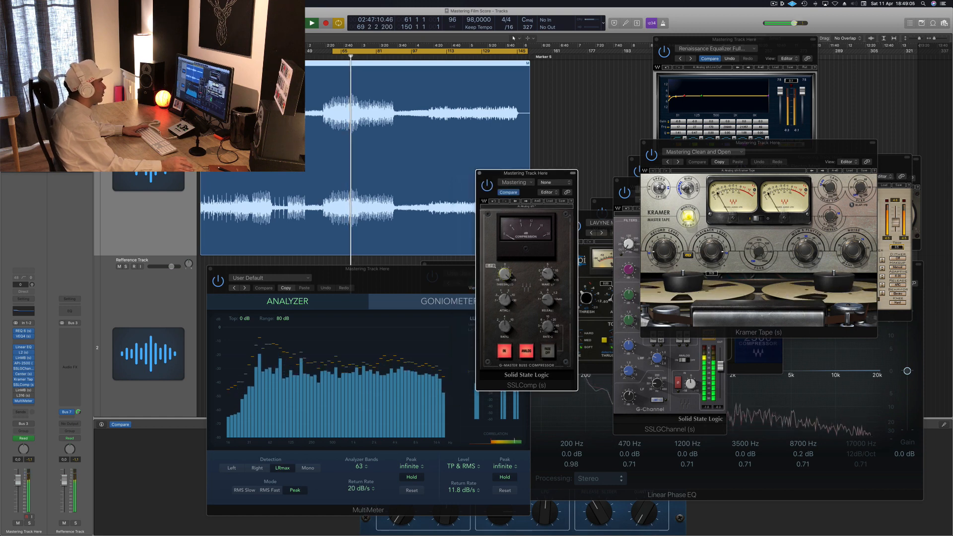
click(480, 174)
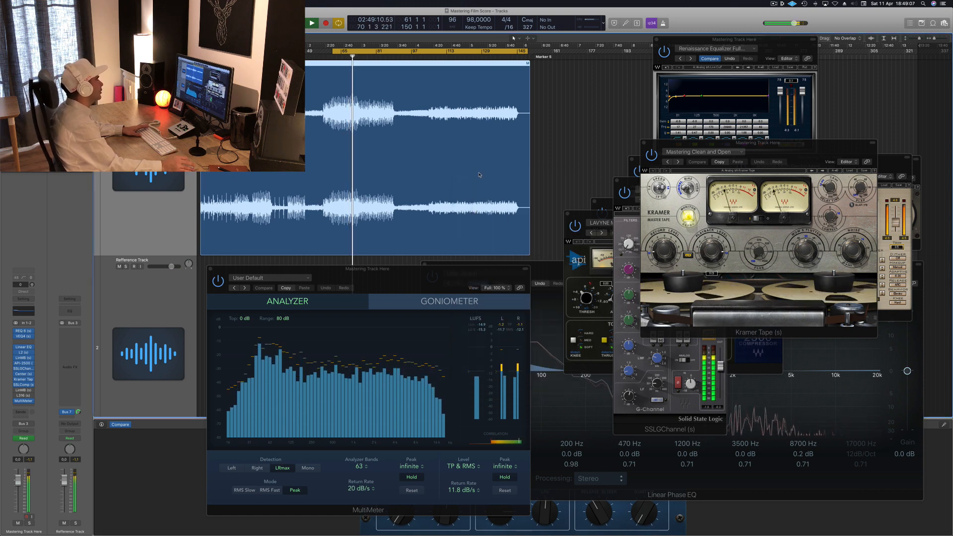
Jump playback to about 4:15 and open the second LinMB, placing its window over the MultiMeter
click(430, 56)
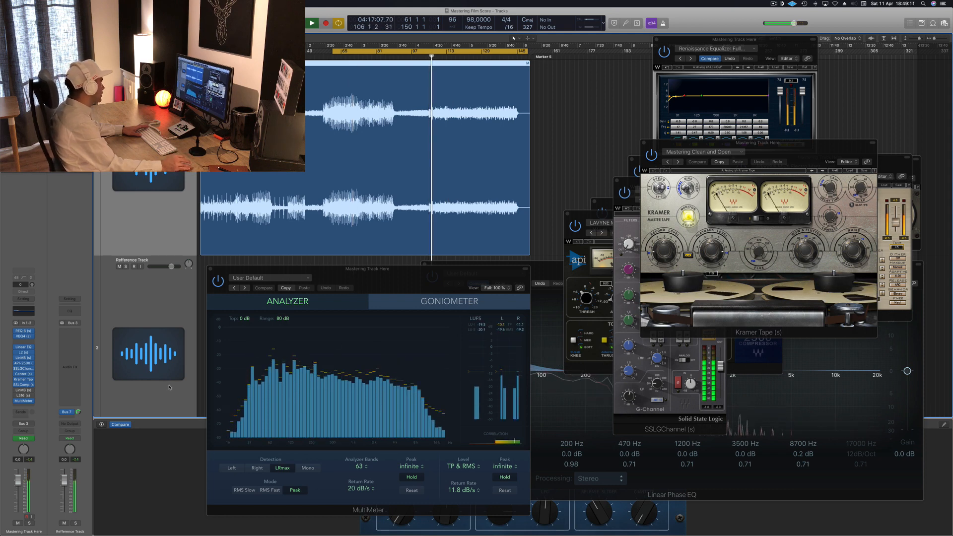
click(24, 390)
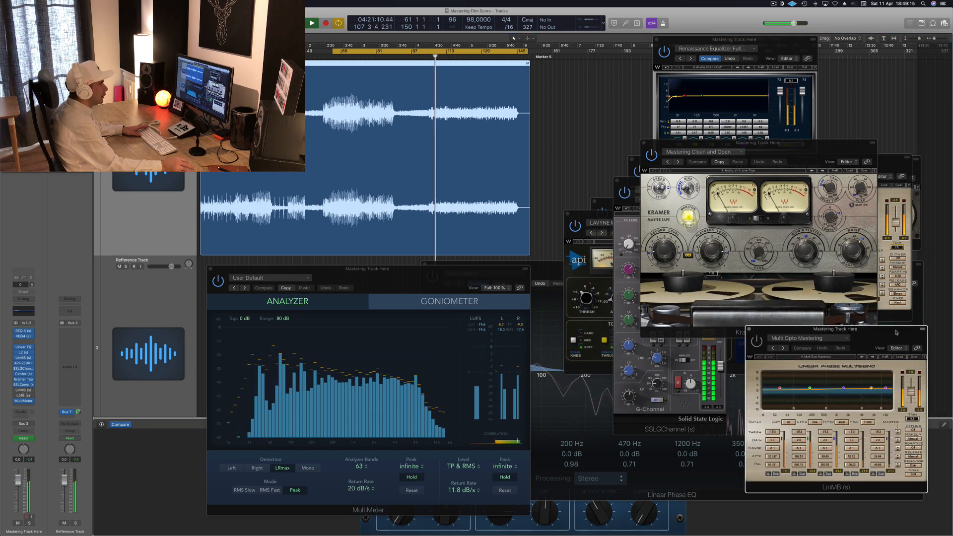
drag(814, 329, 436, 325)
Close the first LinMB's window, switch on the second LinMB, and arrange it beside the Kramer Tape
drag(827, 143, 808, 269)
drag(757, 187, 739, 187)
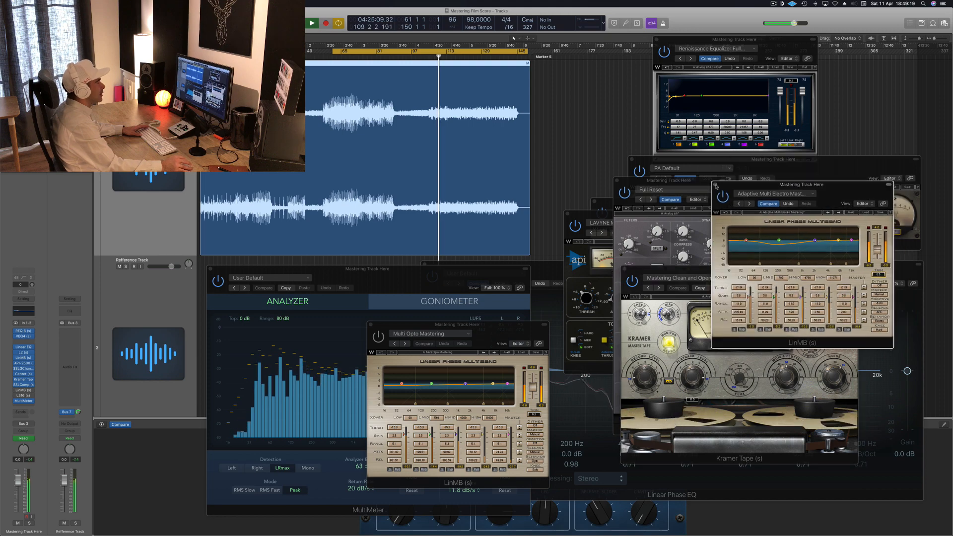
click(715, 185)
drag(777, 273, 839, 261)
drag(503, 325, 648, 241)
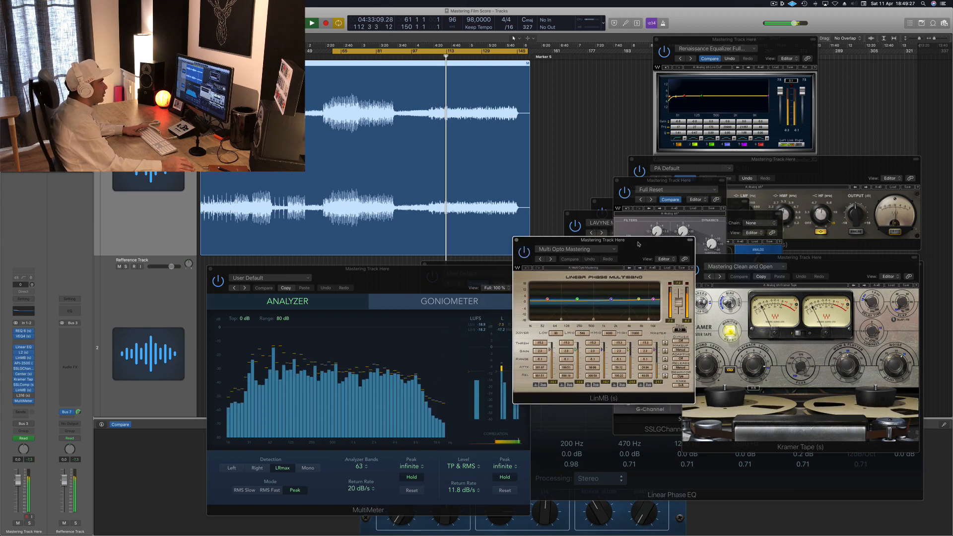
drag(644, 243, 675, 262)
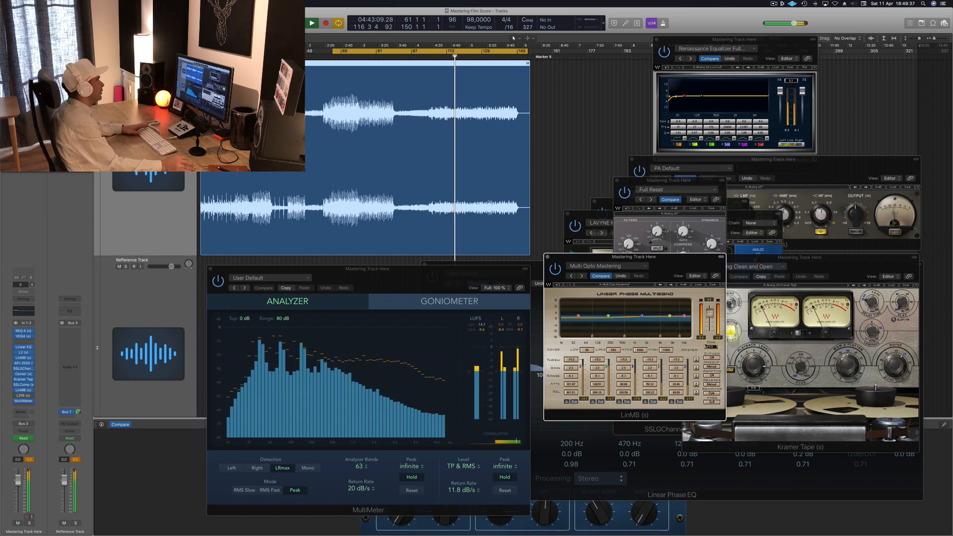
Replay the loud section from about 2:27, trim the second LinMB's output gain, and shift its window slightly
key(space)
key(space)
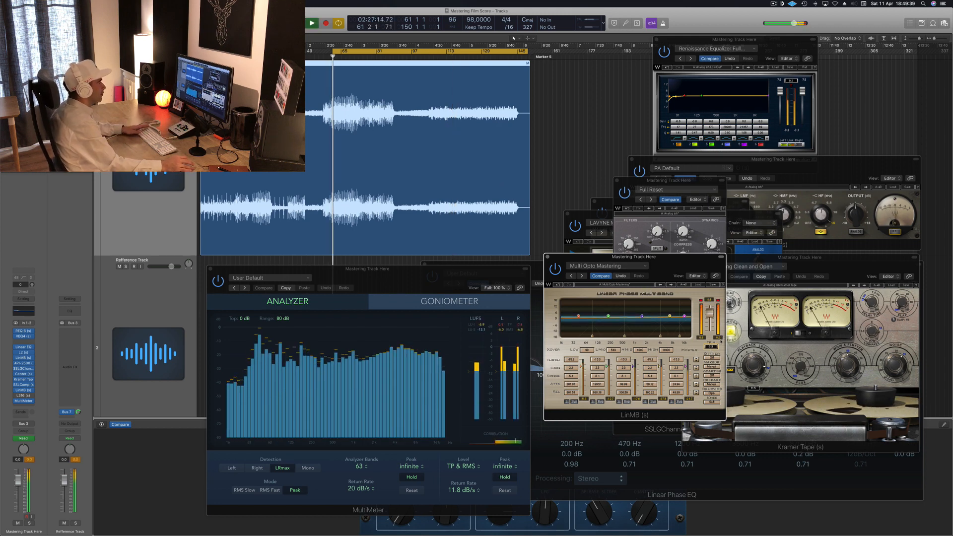
click(711, 346)
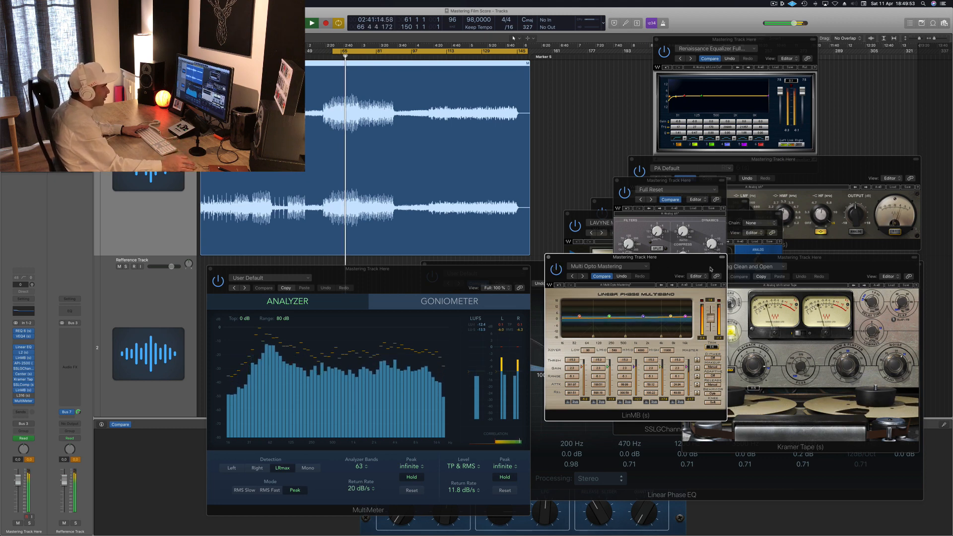
drag(711, 269, 727, 250)
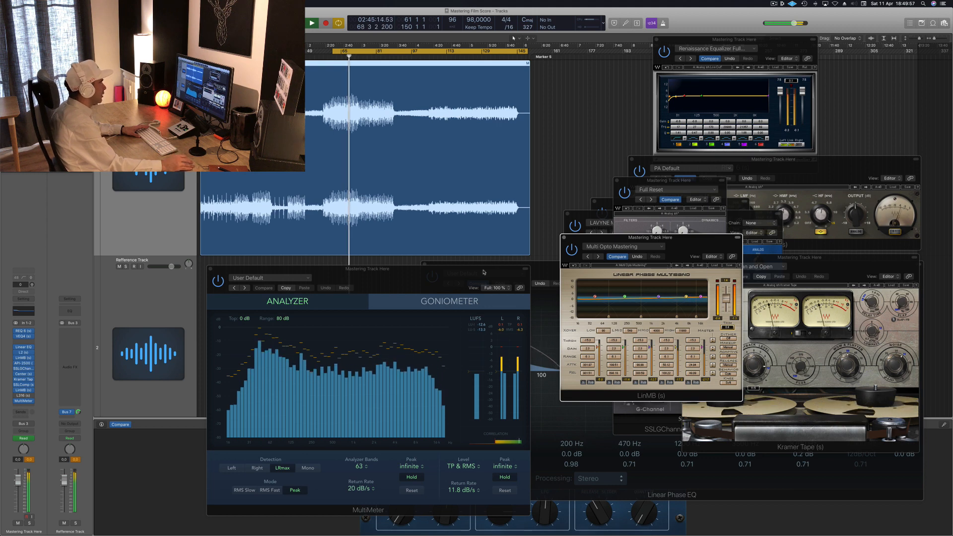
Shift the MultiMeter slightly, open and switch on the L316 limiter, and place its window over the second LinMB
drag(484, 272, 496, 270)
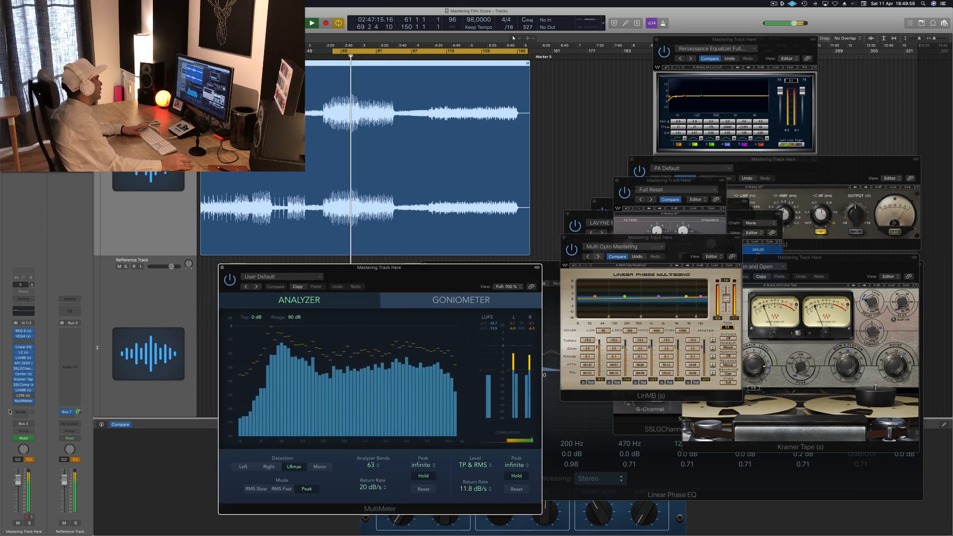
click(24, 400)
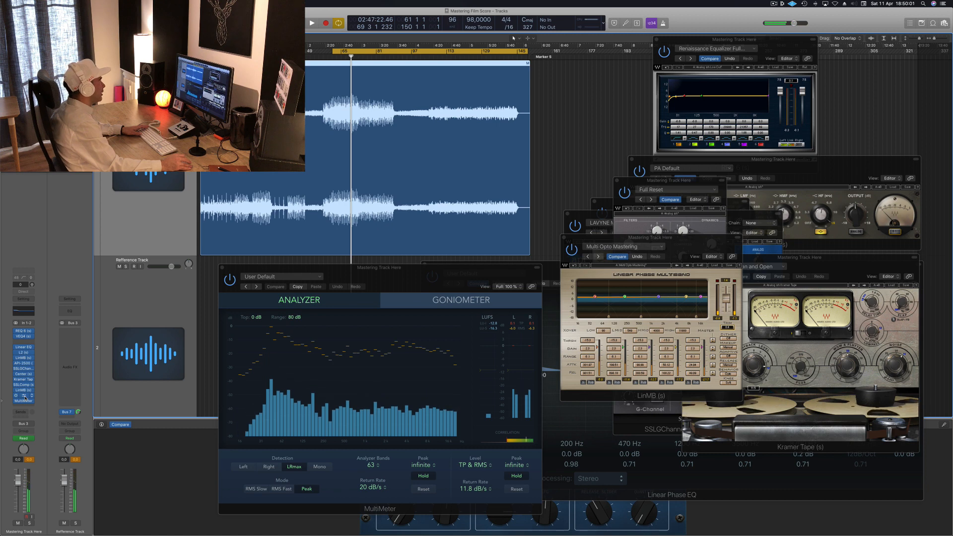
click(25, 396)
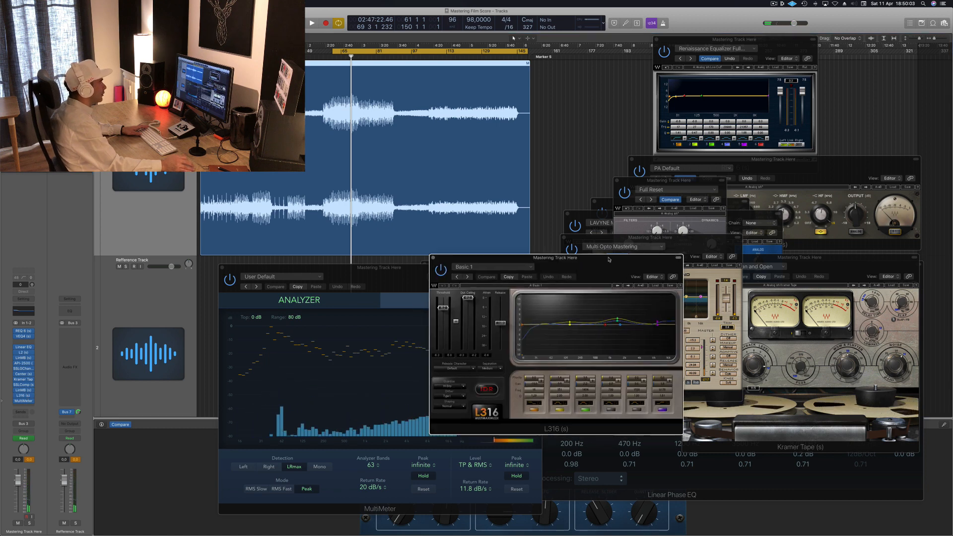
drag(541, 261, 653, 242)
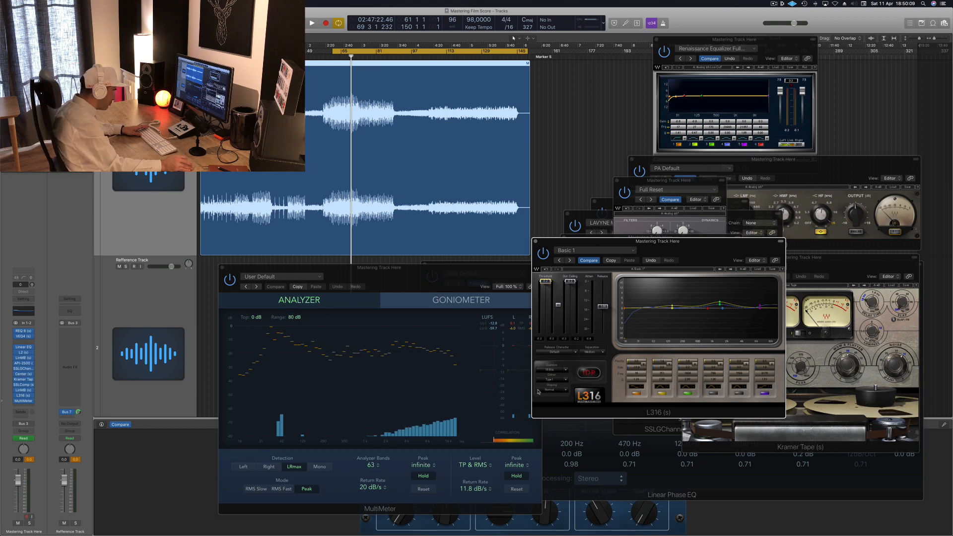
Replay the loud section from about 2:27 through the L316 and move its window down over the MultiMeter's lower part
drag(691, 249, 696, 248)
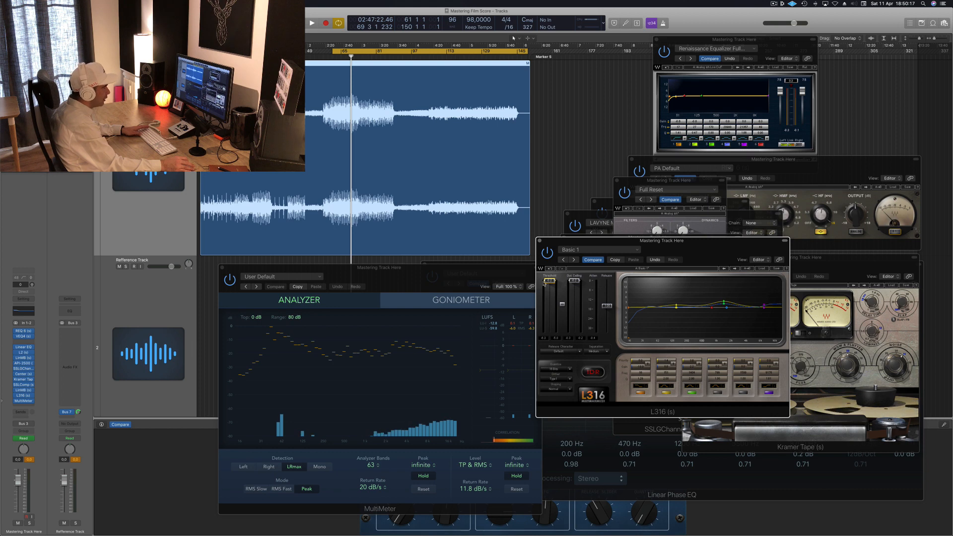
key(space)
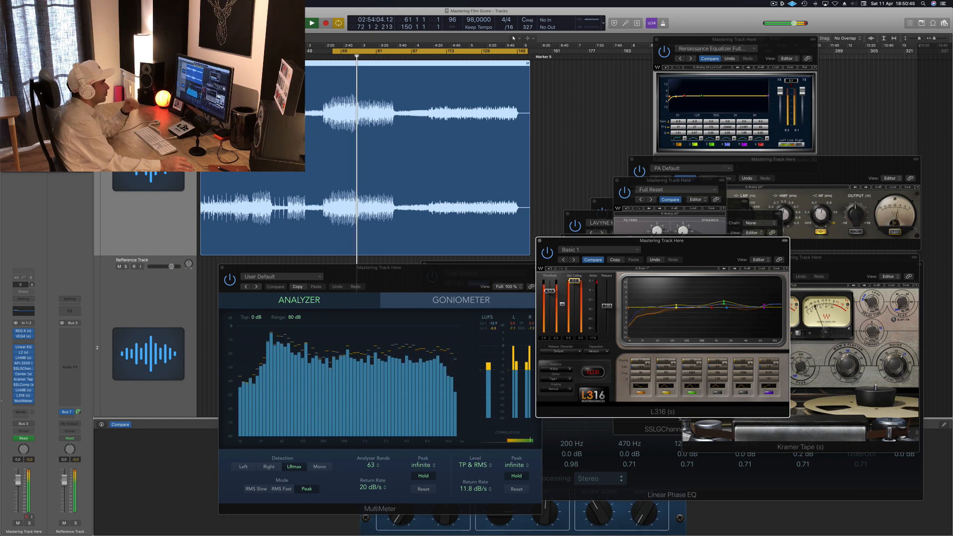
drag(696, 250, 667, 263)
key(space)
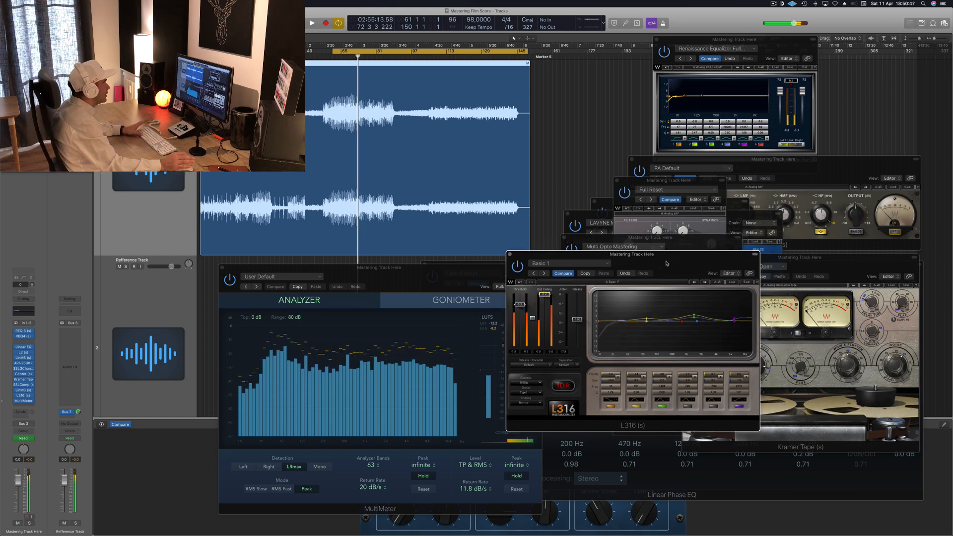
key(space)
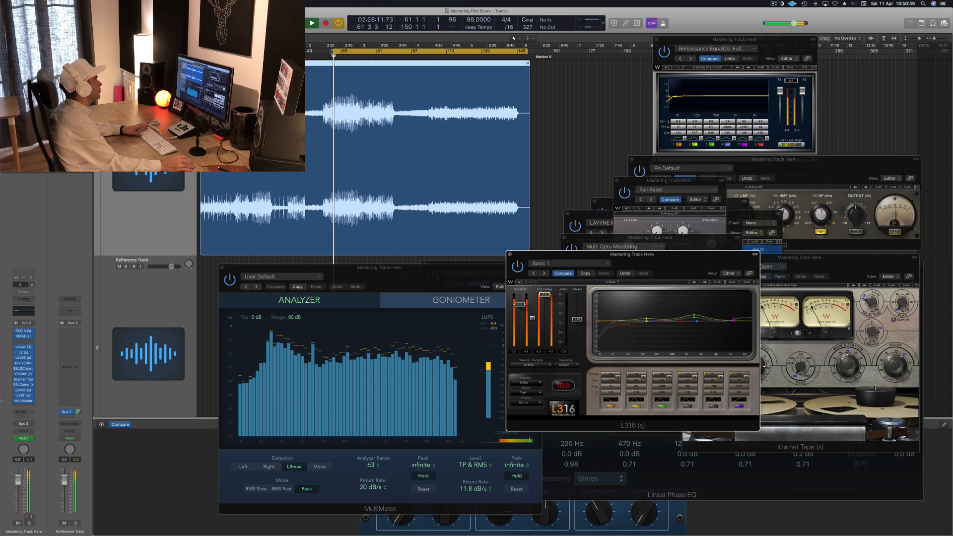
drag(333, 52, 200, 52)
drag(653, 261, 608, 340)
Close the SSLGChannel and L2 windows, shifting the second LinMB's window slightly to uncover the others
click(681, 184)
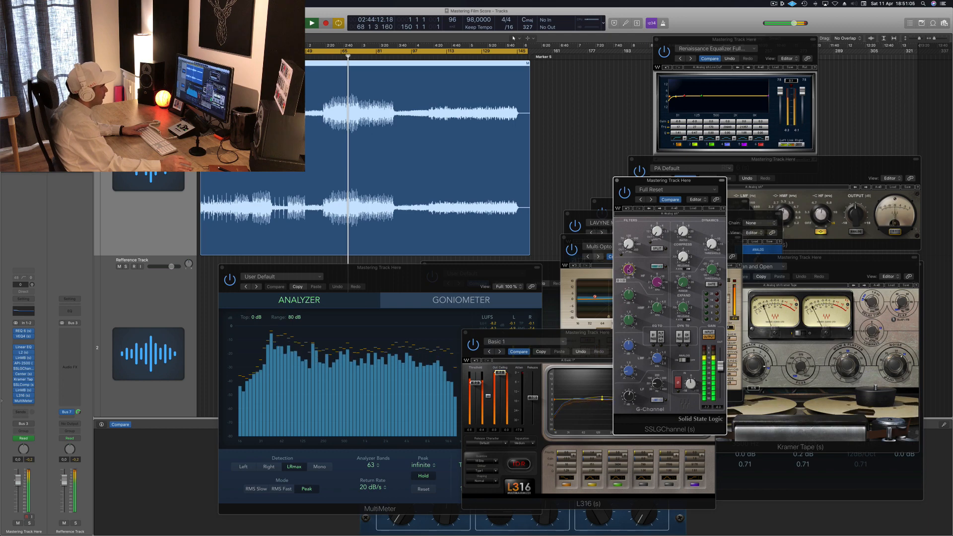
click(617, 182)
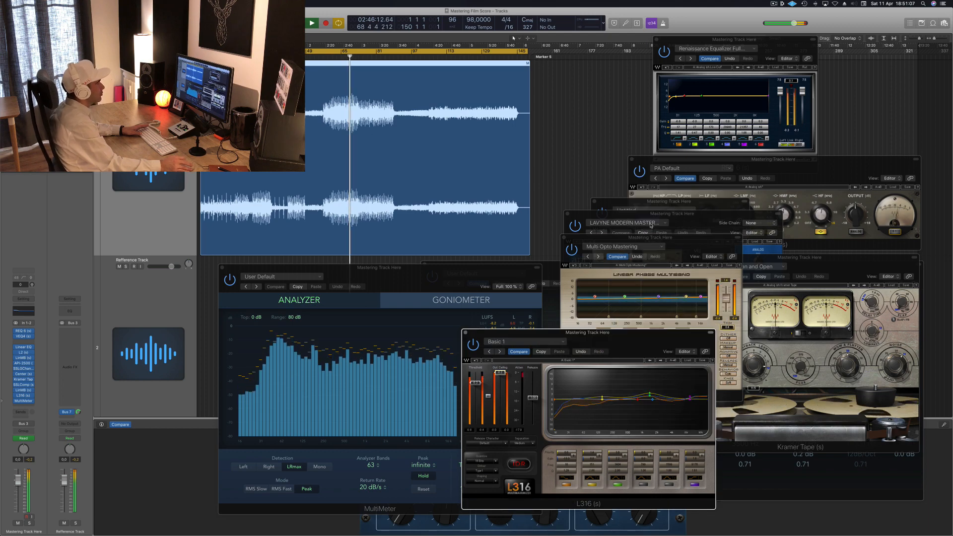
click(703, 242)
drag(703, 242, 728, 240)
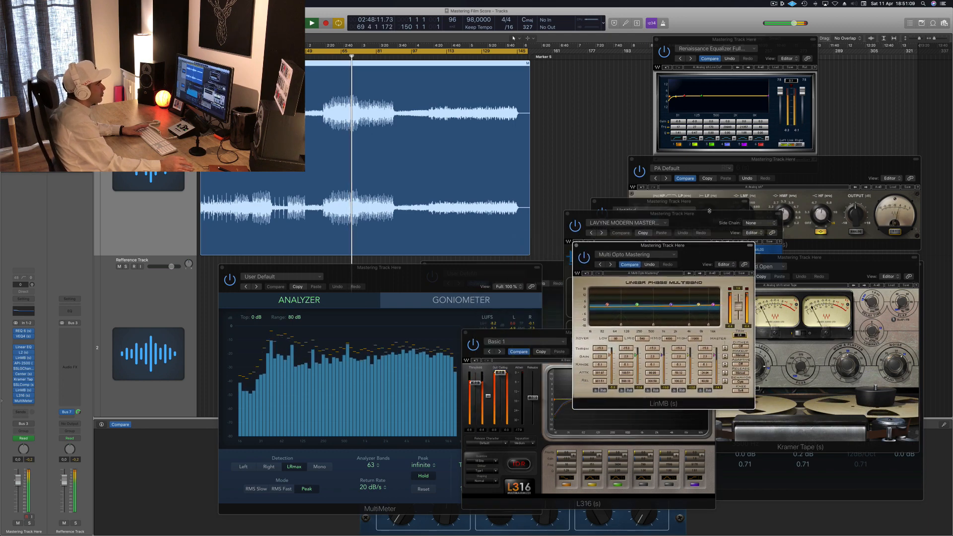
drag(711, 202, 745, 198)
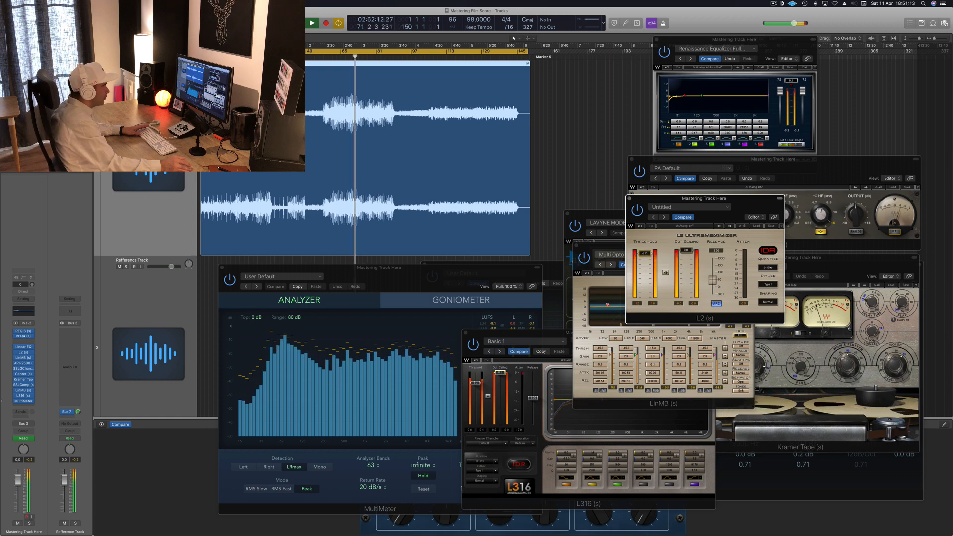
click(628, 197)
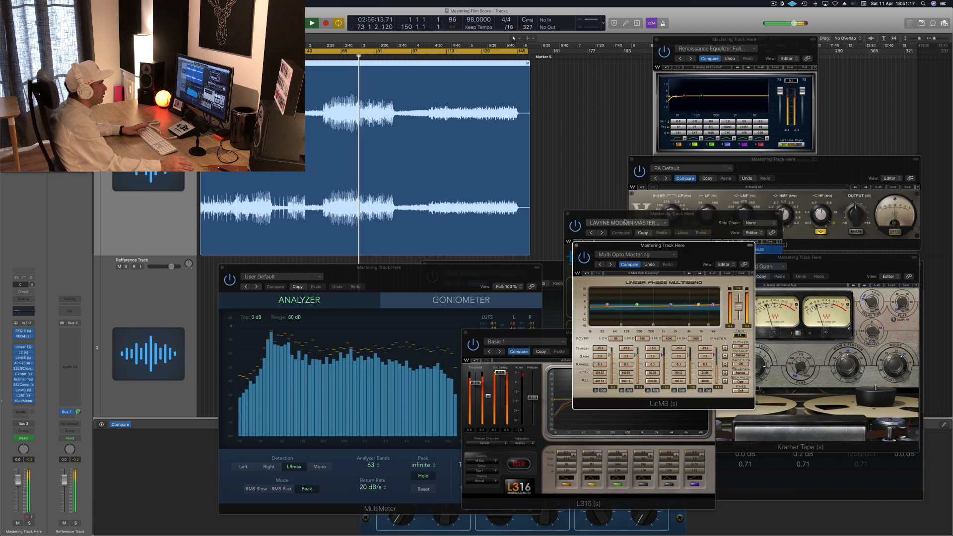
Close the side-chain compressor, Kramer Tape and second LinMB windows while the track keeps playing
drag(626, 216, 709, 186)
click(650, 184)
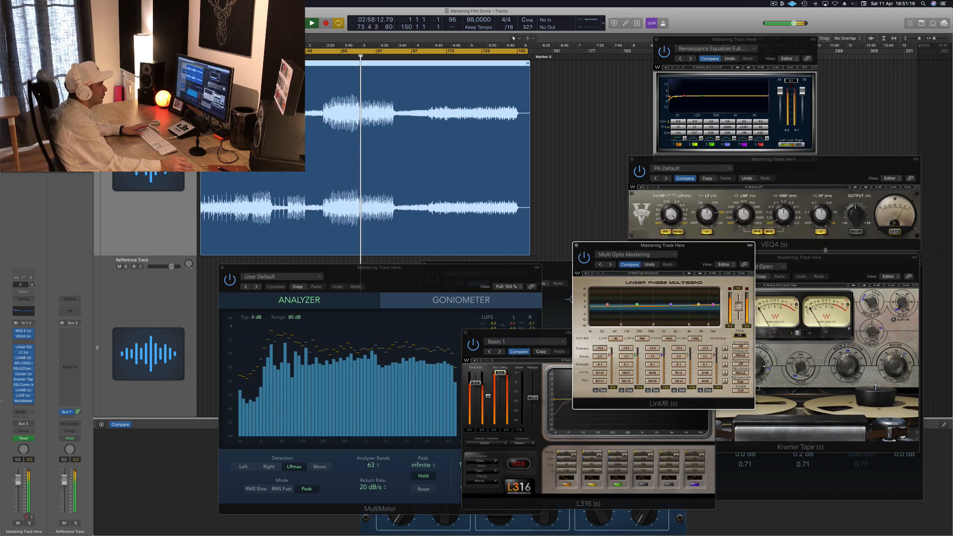
click(825, 258)
click(685, 257)
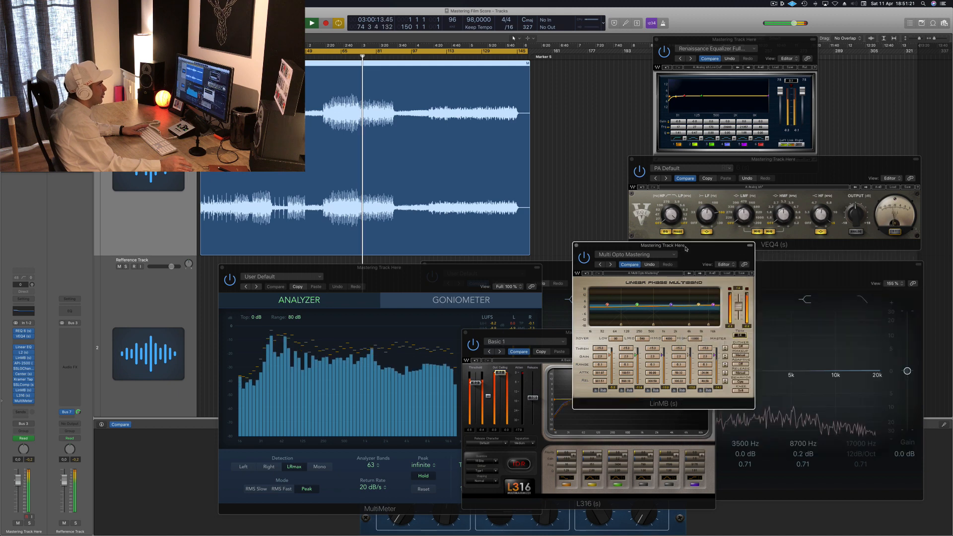
drag(686, 249, 740, 239)
click(629, 237)
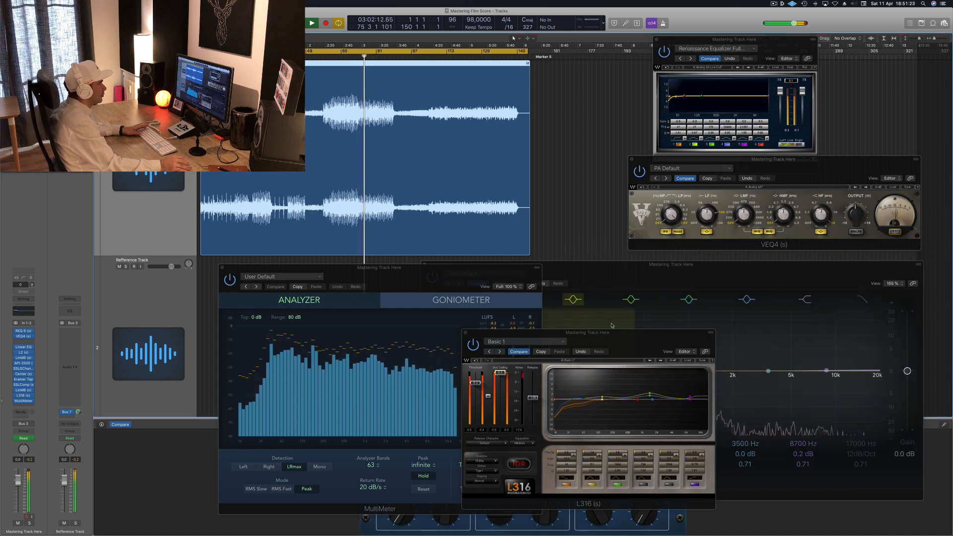
Move the L316 aside, bring the Linear Phase EQ forward, and set its 80 Hz low shelf gain to +1.7 dB
drag(612, 331, 806, 323)
click(659, 324)
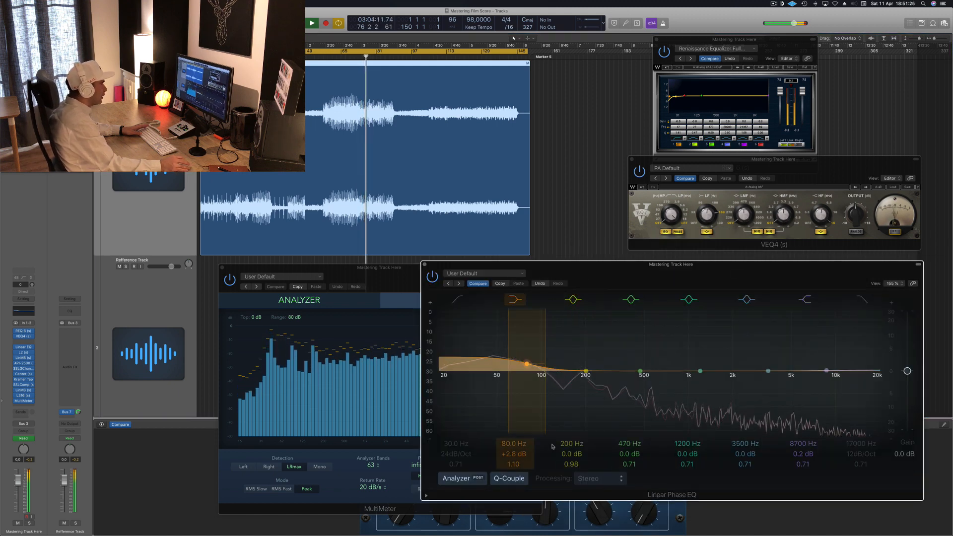
drag(515, 454, 515, 465)
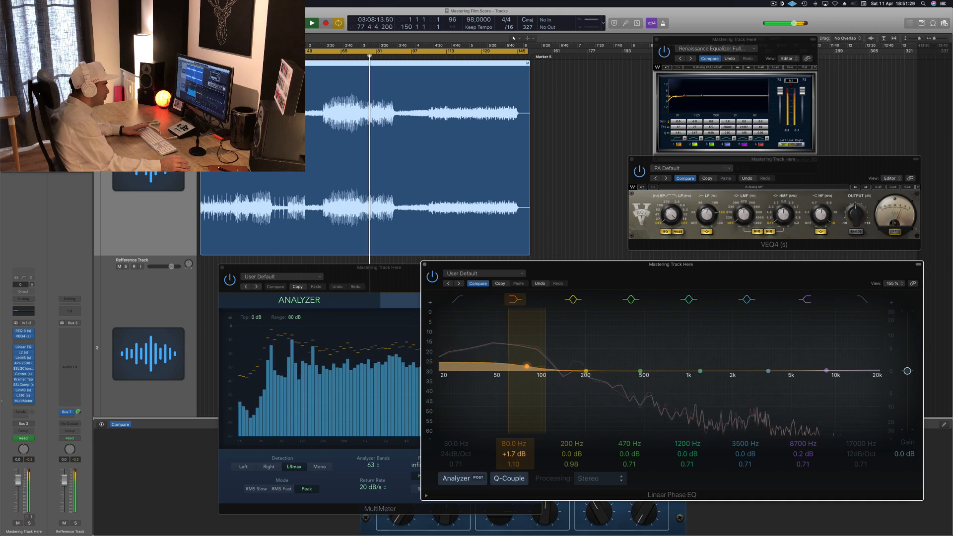
Rearrange the L316, MultiMeter and Linear Phase EQ windows so the meter and the EQ stand side by side
drag(630, 263, 650, 97)
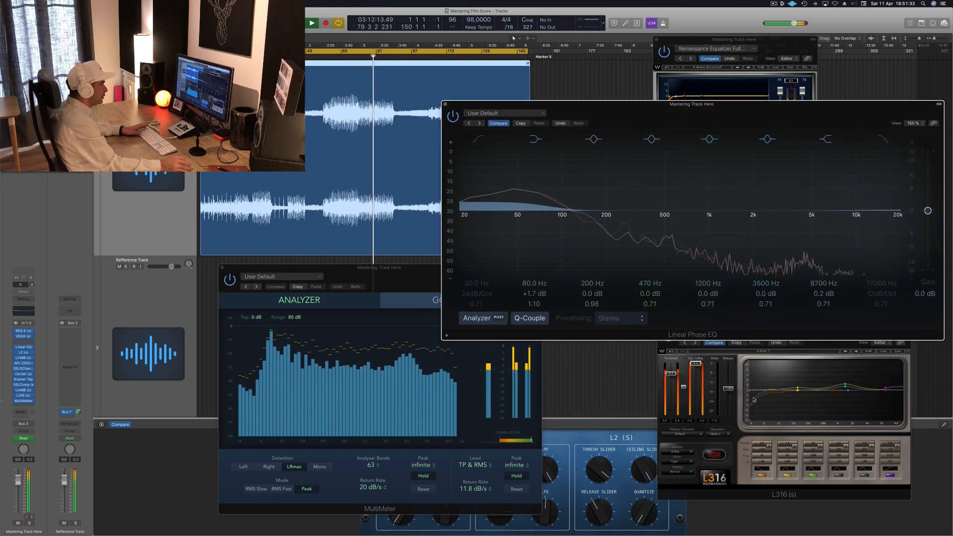
click(768, 348)
drag(772, 323, 767, 318)
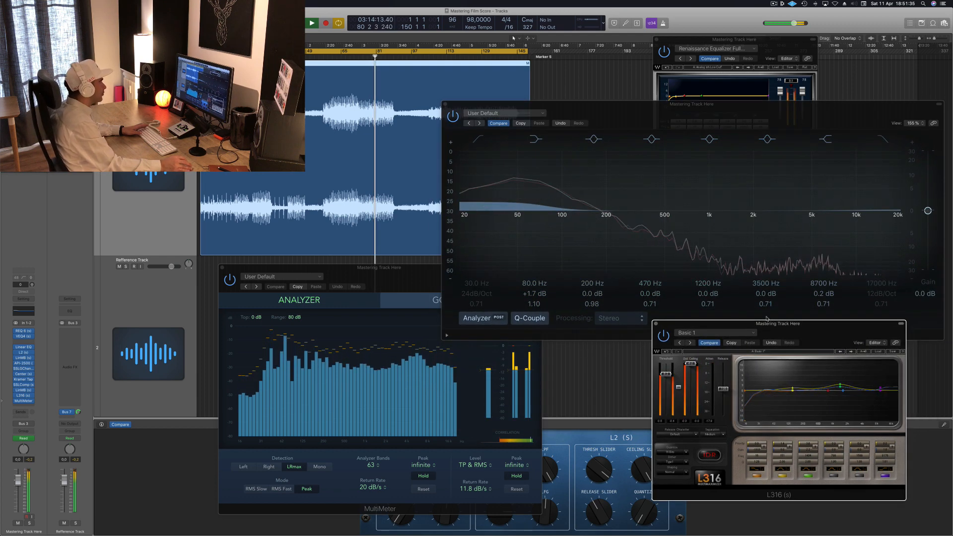
drag(397, 272, 290, 266)
drag(612, 113, 582, 274)
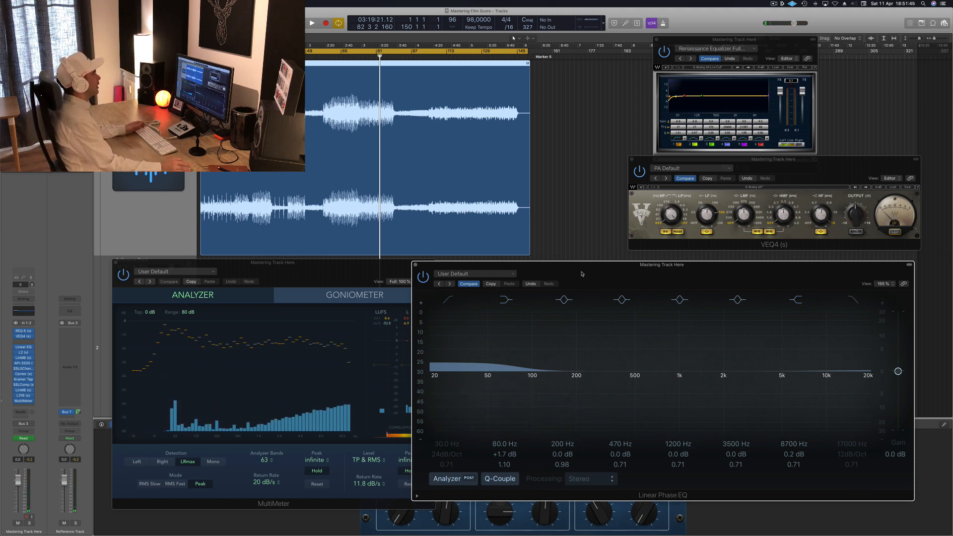
drag(582, 274, 661, 274)
Replay the loud section, place the L316 over the VEQ4, close the Linear Phase EQ, and reset the MultiMeter's loudness reading
key(space)
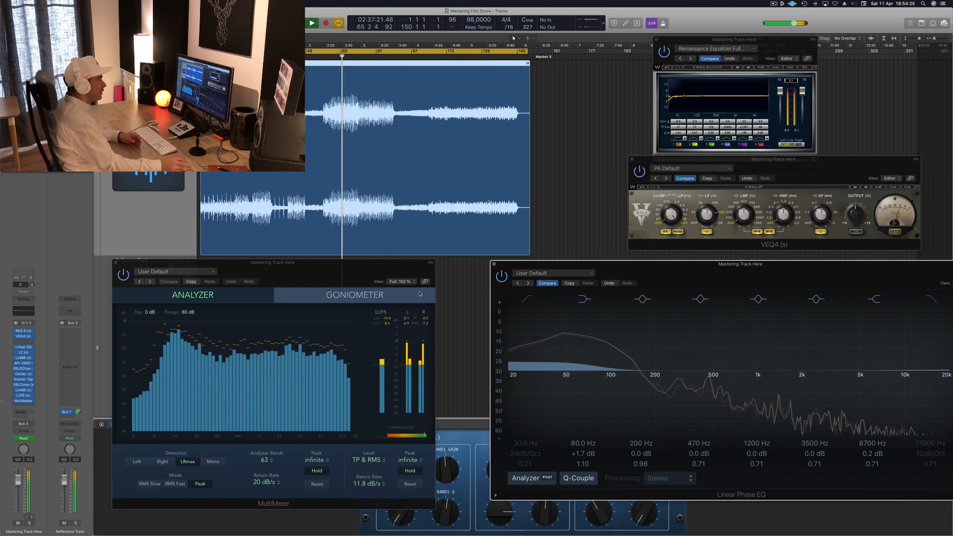
drag(775, 270, 382, 246)
drag(723, 323, 689, 180)
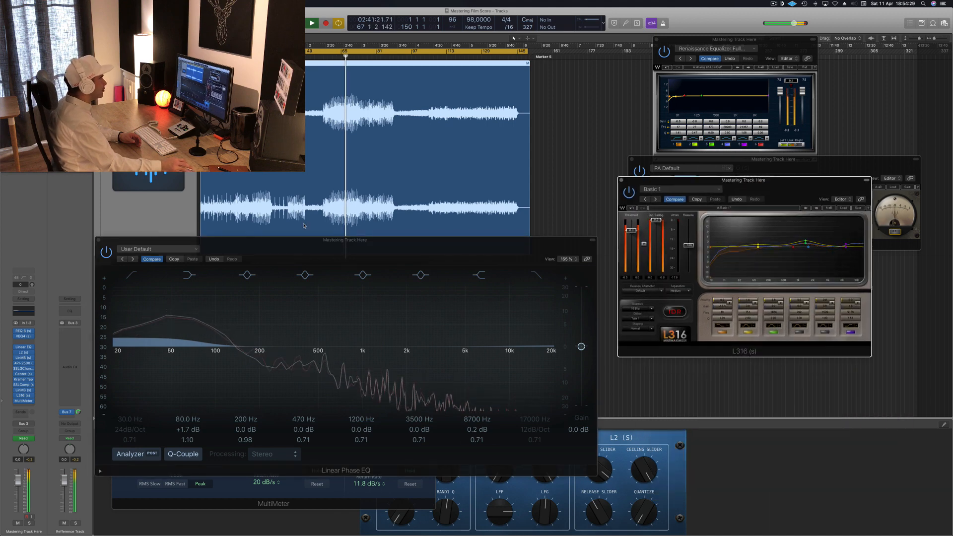
click(98, 240)
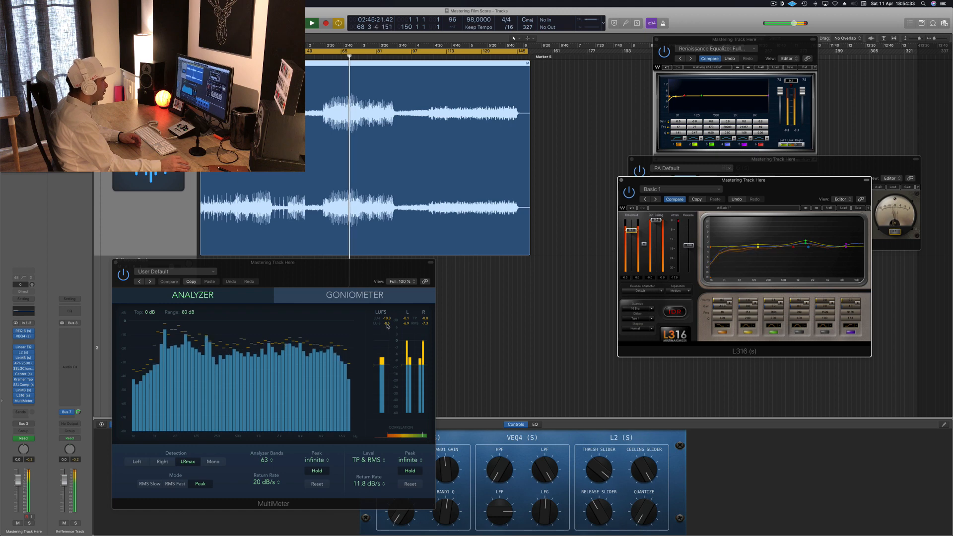
click(388, 326)
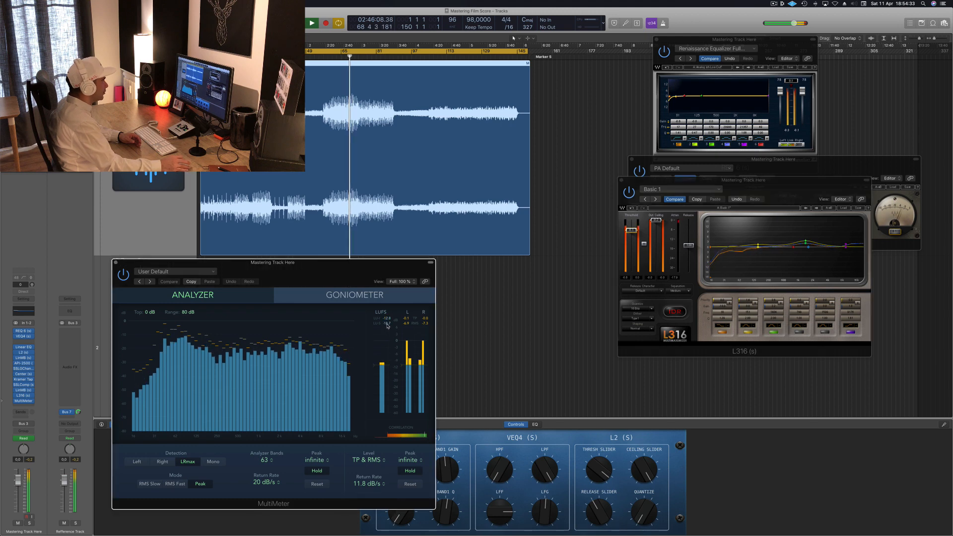
Trim the L316's threshold slightly during playback and reposition the MultiMeter below the waveform for comparison
click(632, 229)
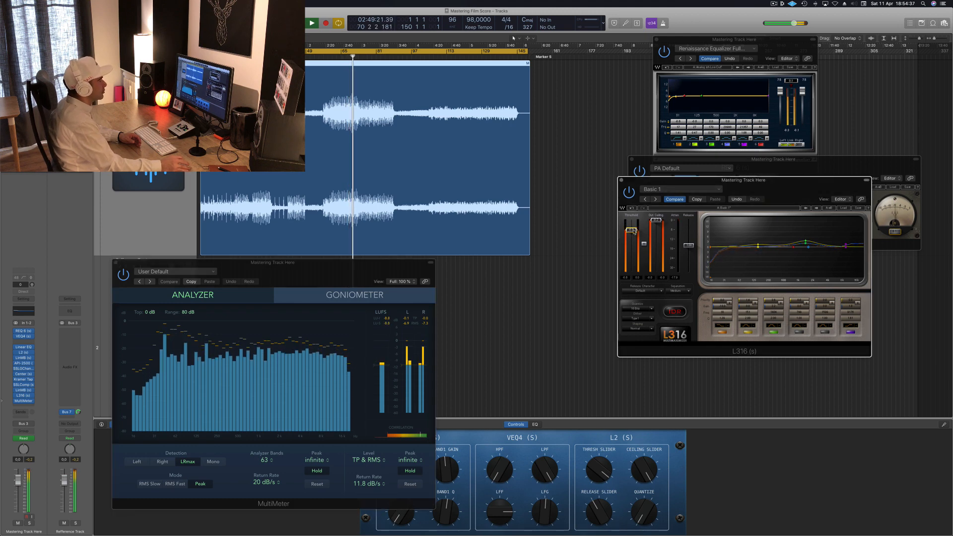
drag(784, 189, 798, 185)
drag(397, 270, 574, 251)
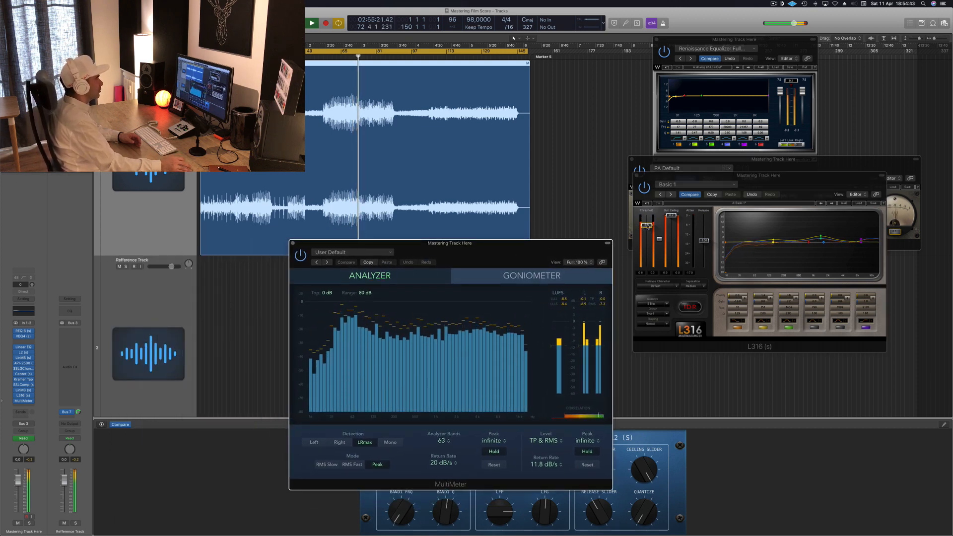
click(647, 227)
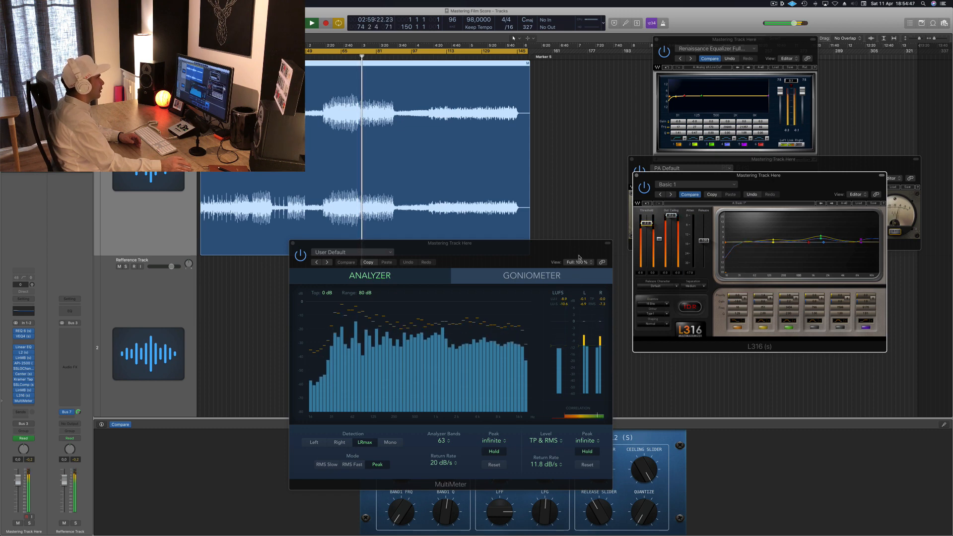
drag(568, 247, 482, 265)
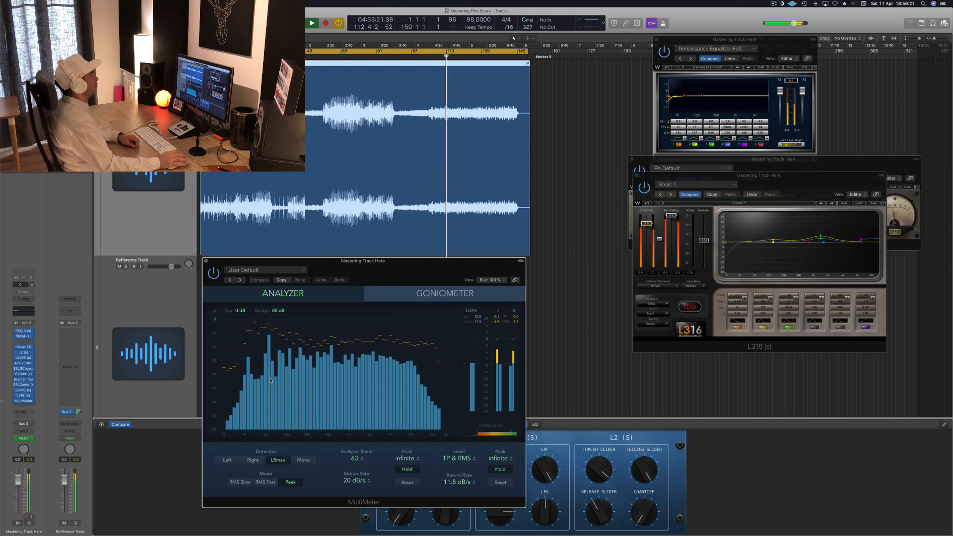
Move the L316 below the VEQ4, reopen the L2 and the first LinMB, and place the LinMB over the equalizer windows
drag(788, 187, 732, 357)
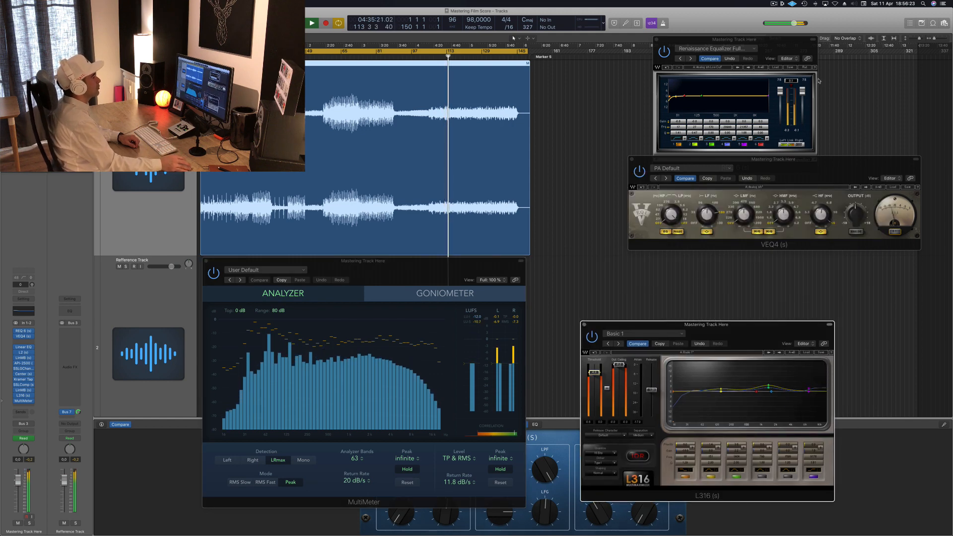
click(24, 353)
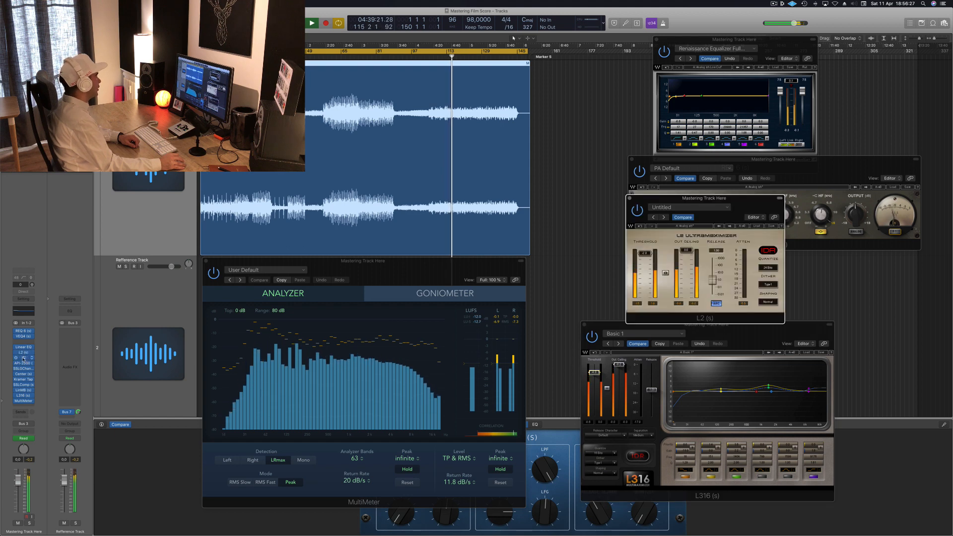
click(24, 358)
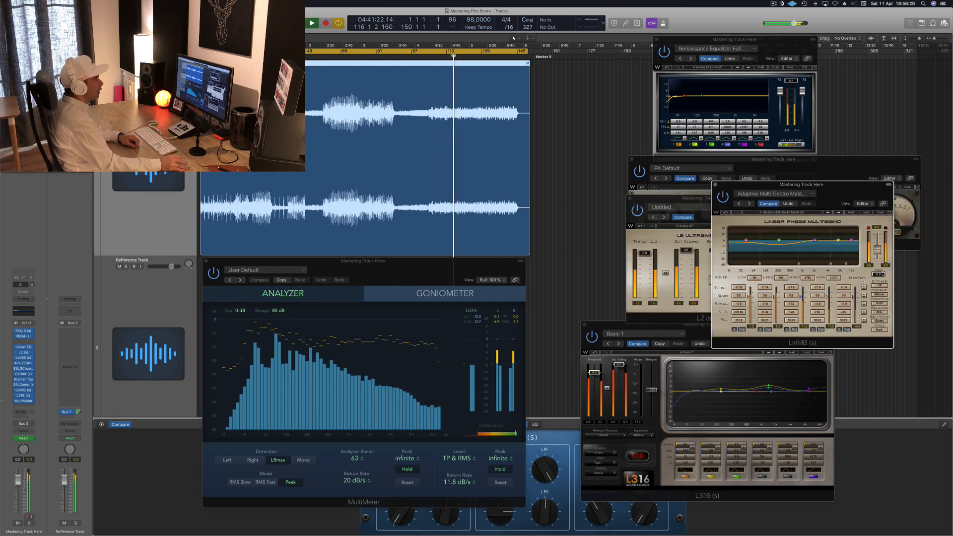
drag(856, 188, 871, 141)
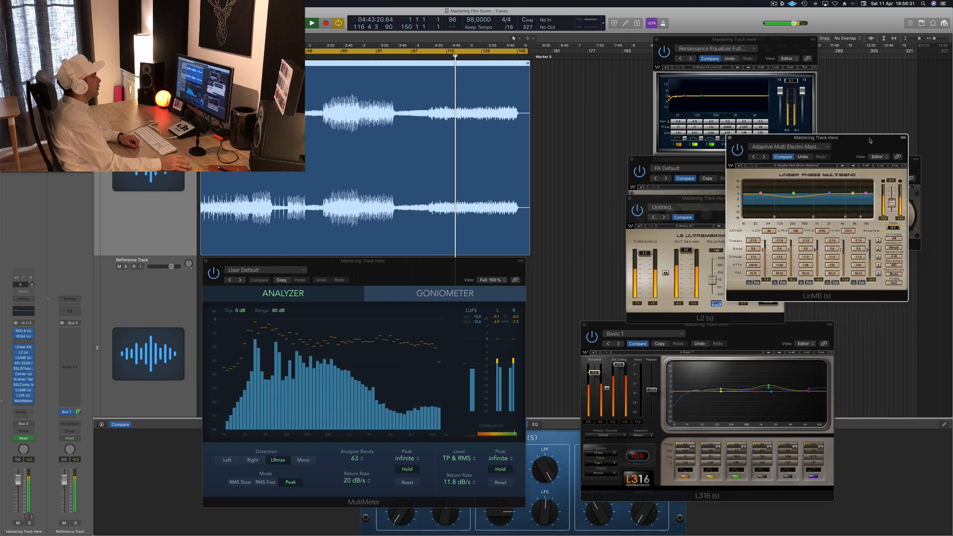